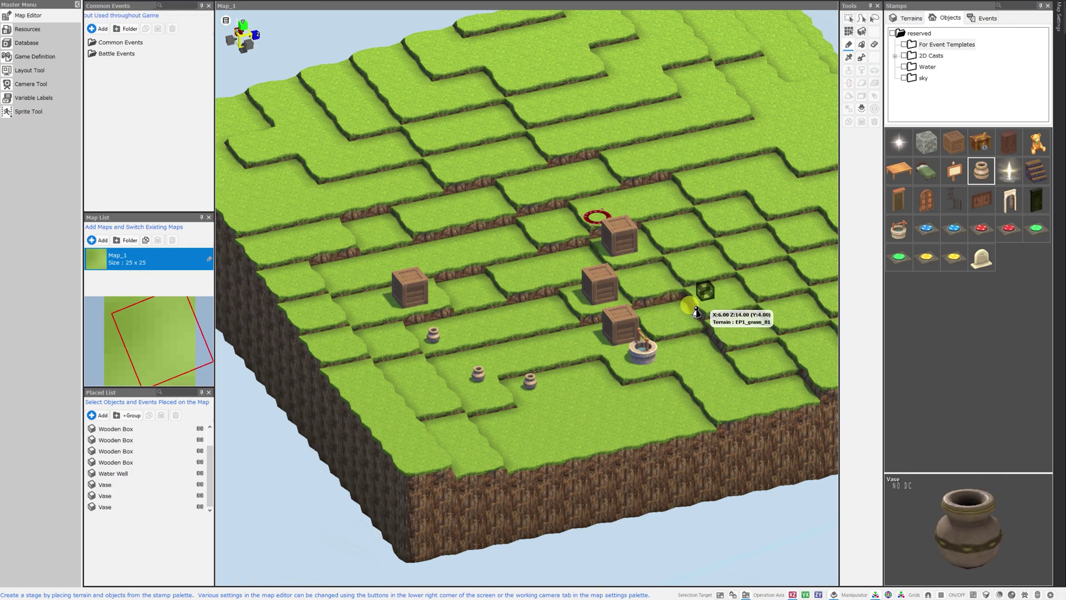
Step: Orbit and zoom around Map_1, then return to the Perspective View overview
right_click_drag(707, 305, 597, 170)
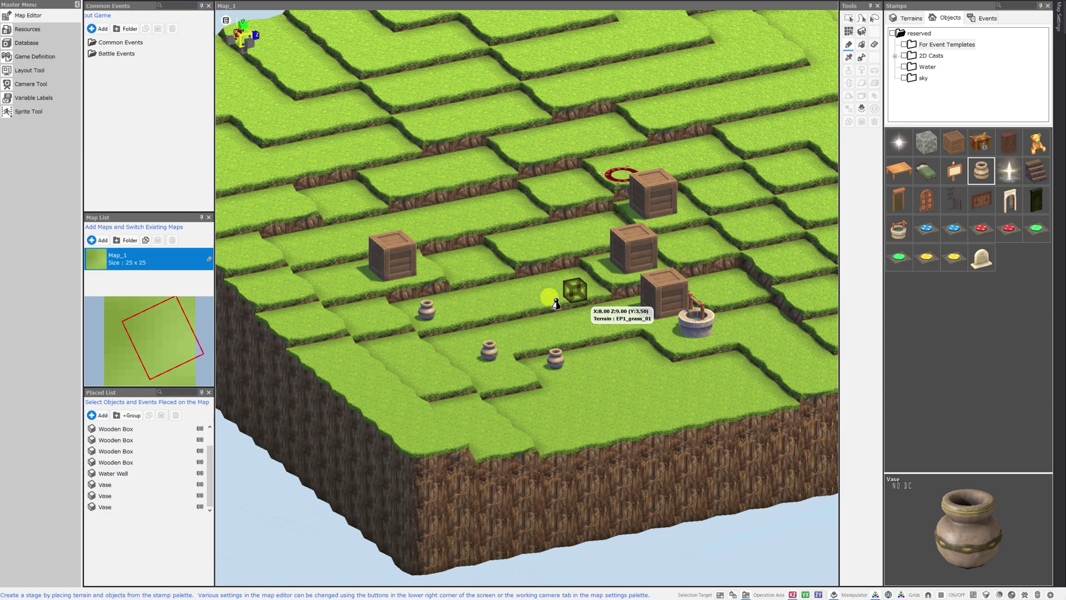
mouse_move(614, 316)
right_mouse_down()
mouse_move(643, 322)
mouse_move(603, 326)
right_mouse_up()
scroll(603, 327, "up", 1)
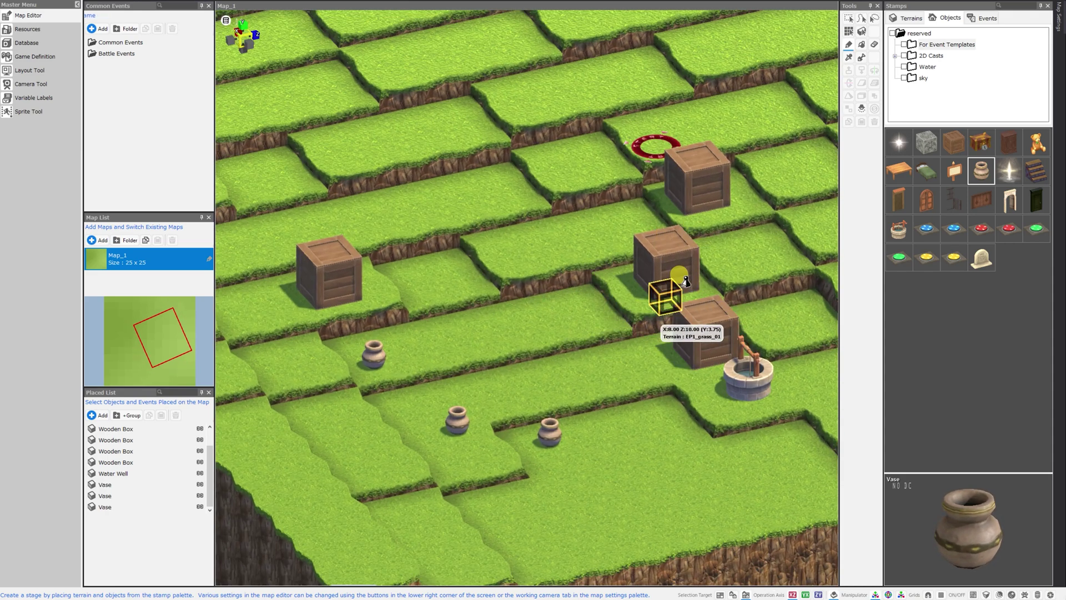
scroll(518, 288, "up", 3)
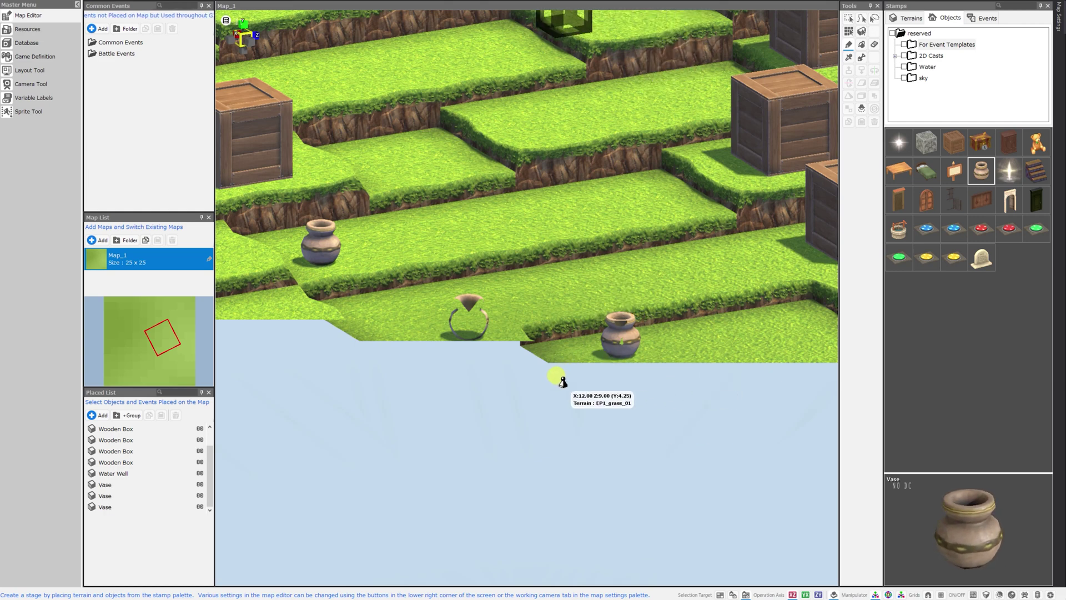
left_click(988, 595)
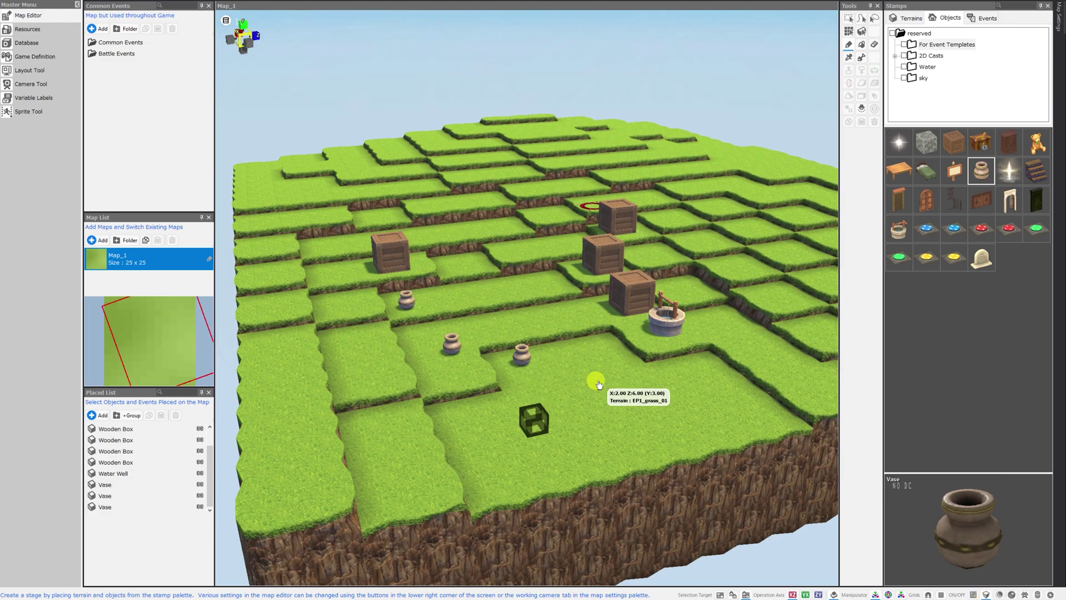
scroll(595, 369, "up", 5)
scroll(585, 352, "up", 5)
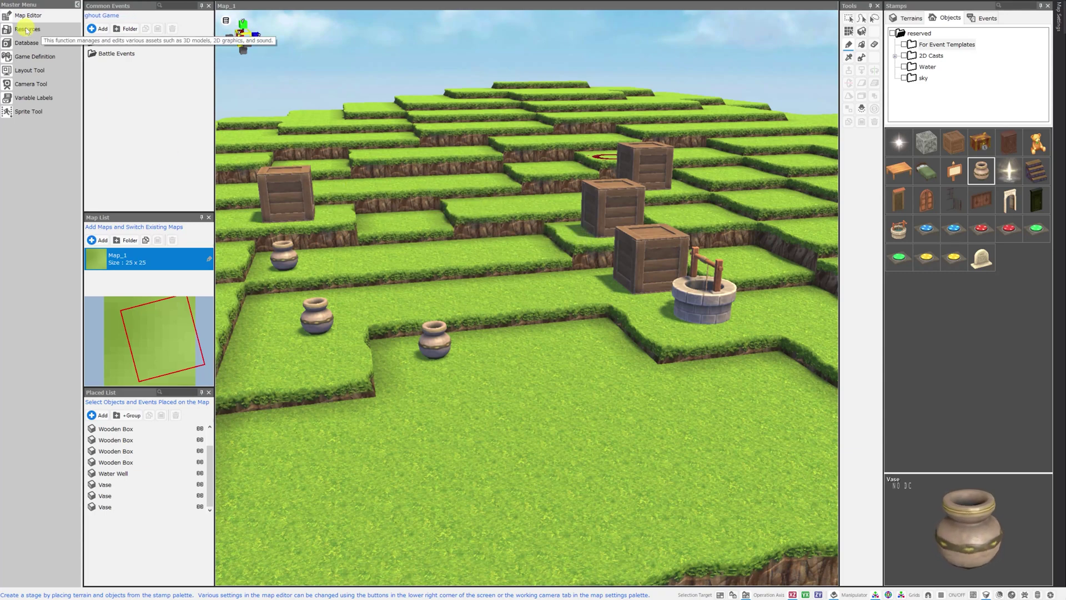
Step: Show the 3D Stamps resources and widen the Rendering Stamp Settings panel
left_click(27, 32)
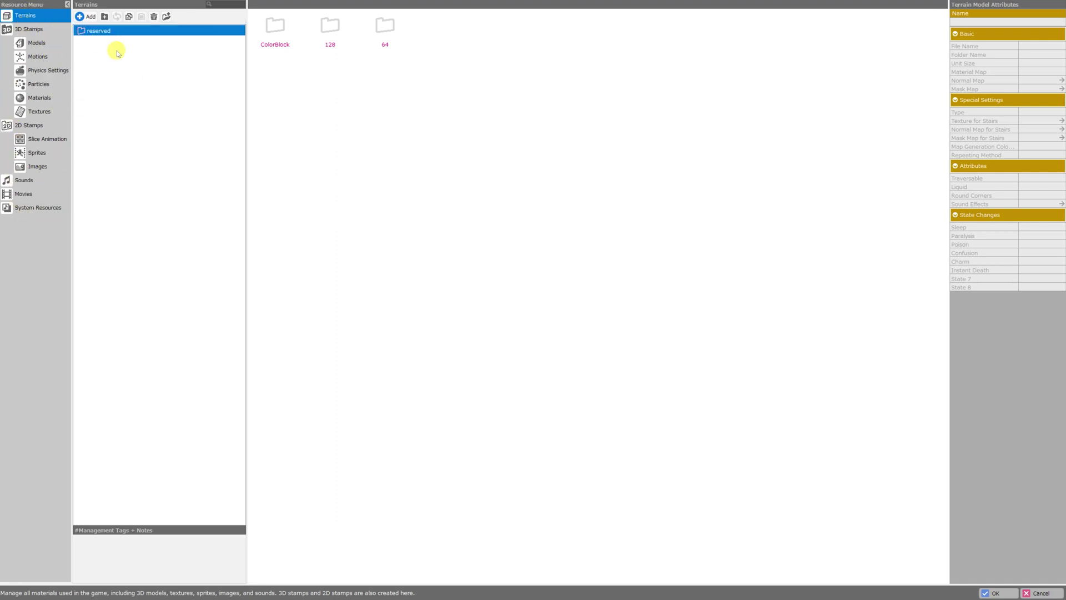
left_click(31, 30)
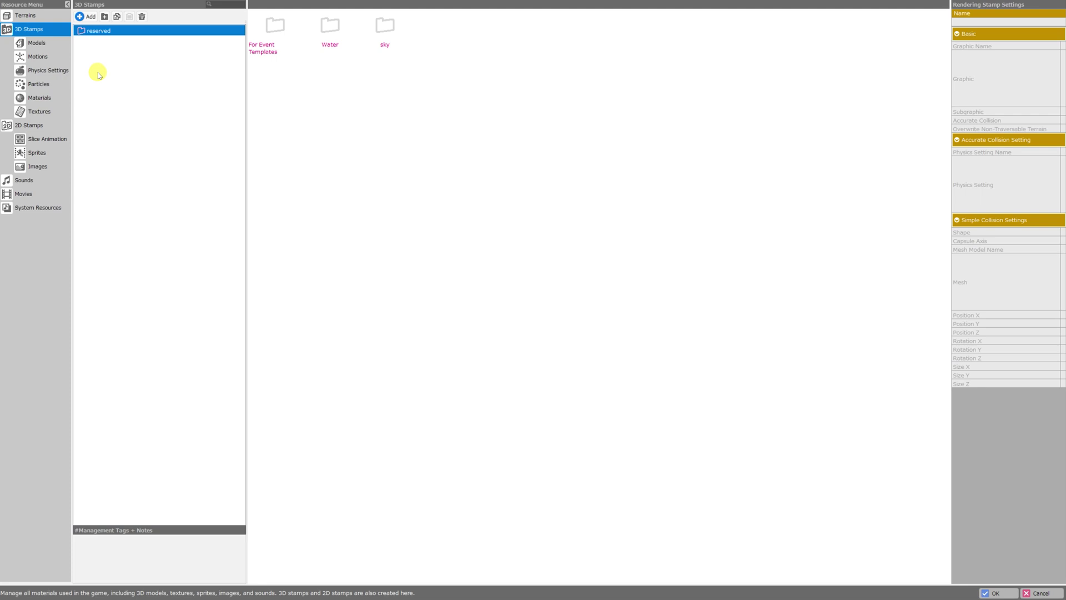
mouse_move(247, 100)
left_mouse_down()
mouse_move(274, 102)
mouse_move(242, 108)
left_mouse_up()
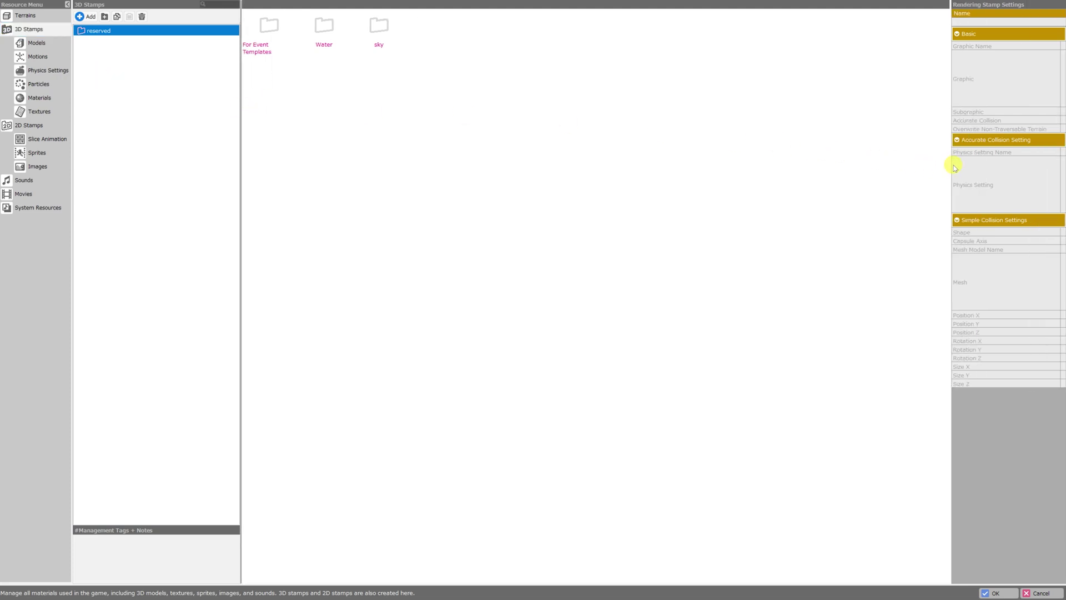
left_click_drag(949, 166, 694, 161)
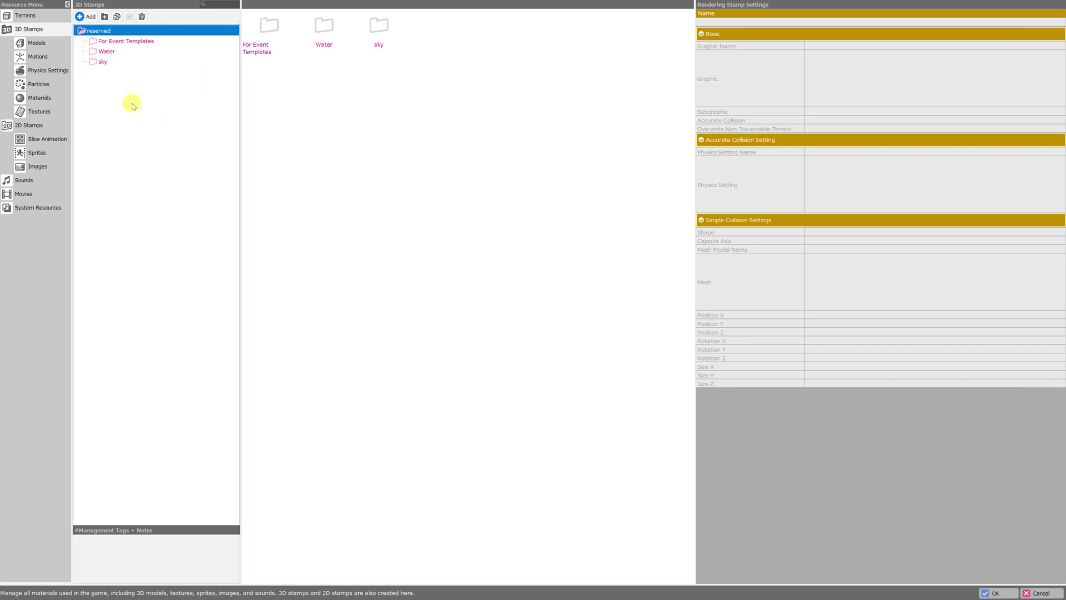
Step: Open the Additional Menu and browse House, Demons, Effect, Furnitures and Nature packs
left_click(87, 17)
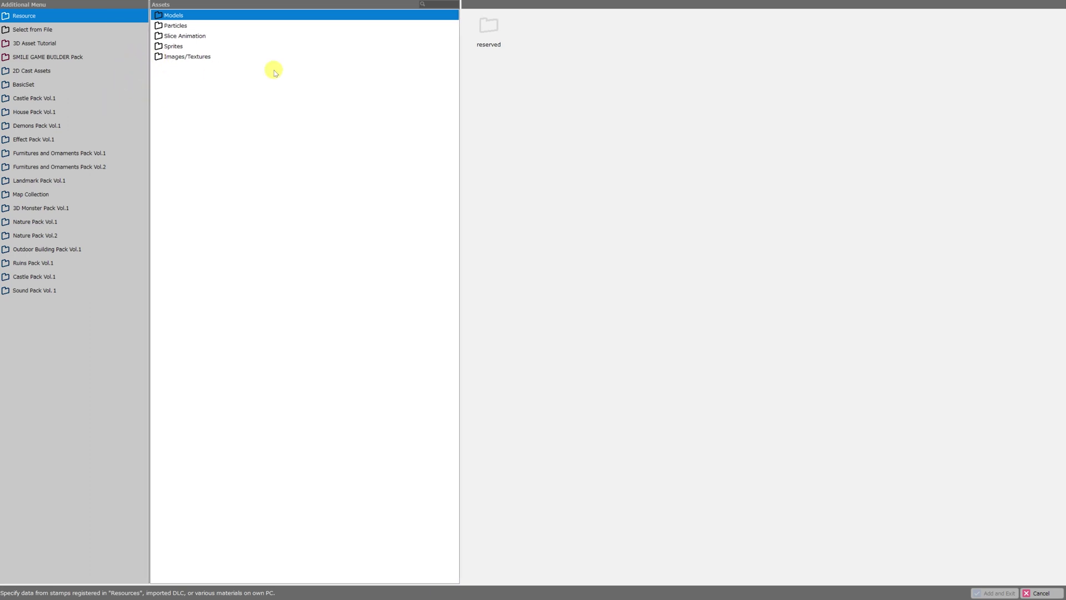
left_click_drag(462, 118, 428, 119)
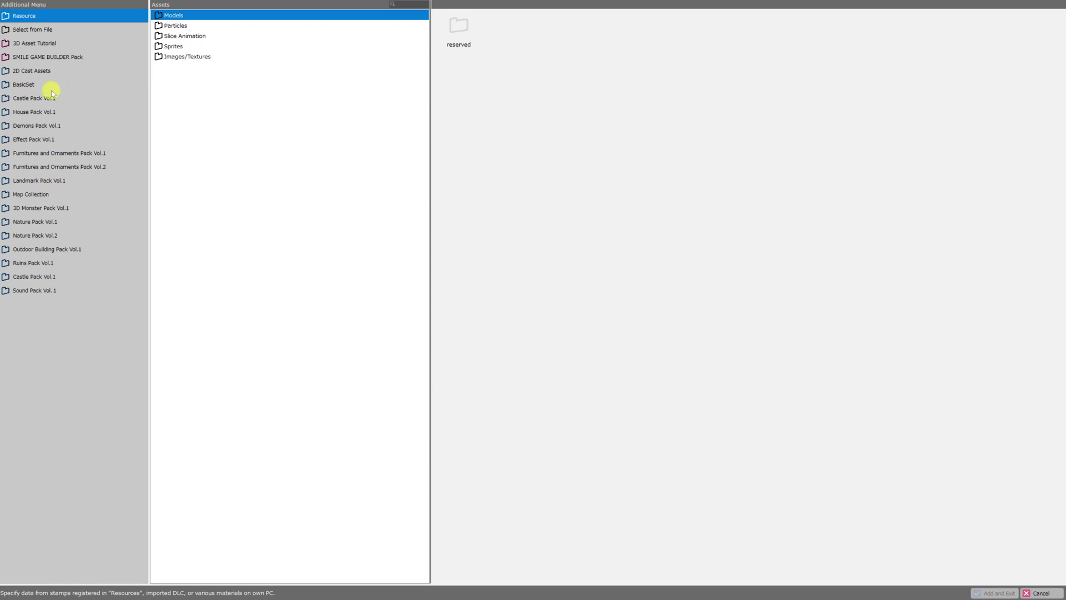
left_click(43, 112)
left_click(44, 126)
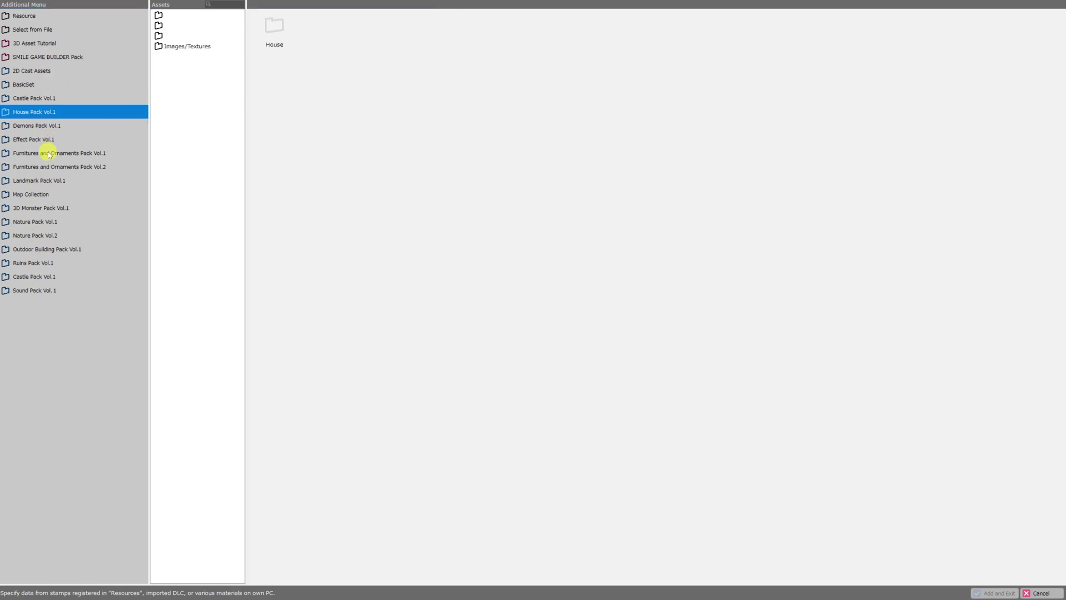
left_click(46, 141)
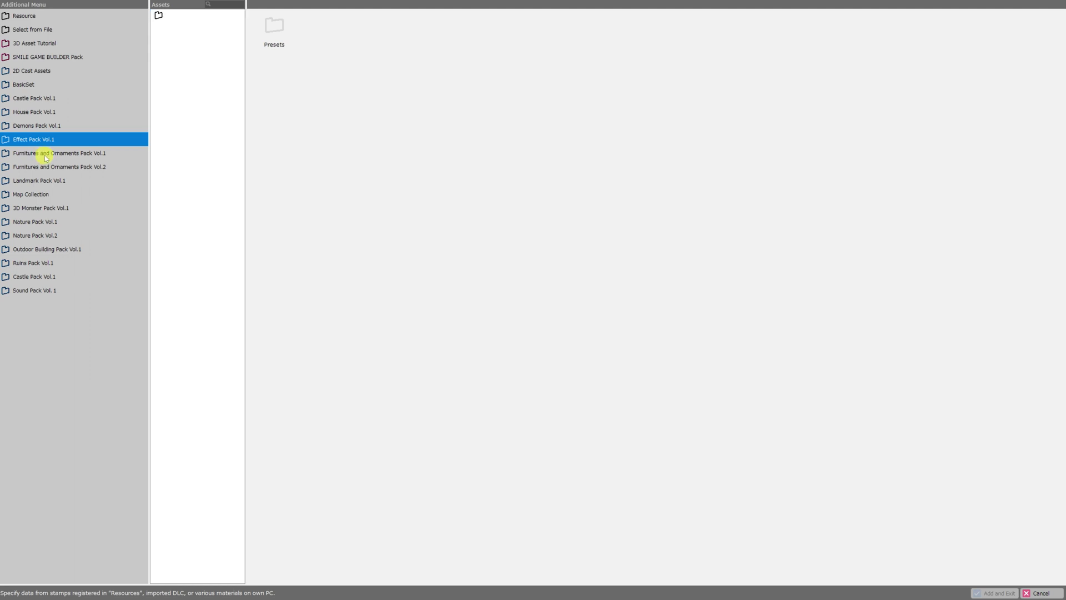
left_click(49, 166)
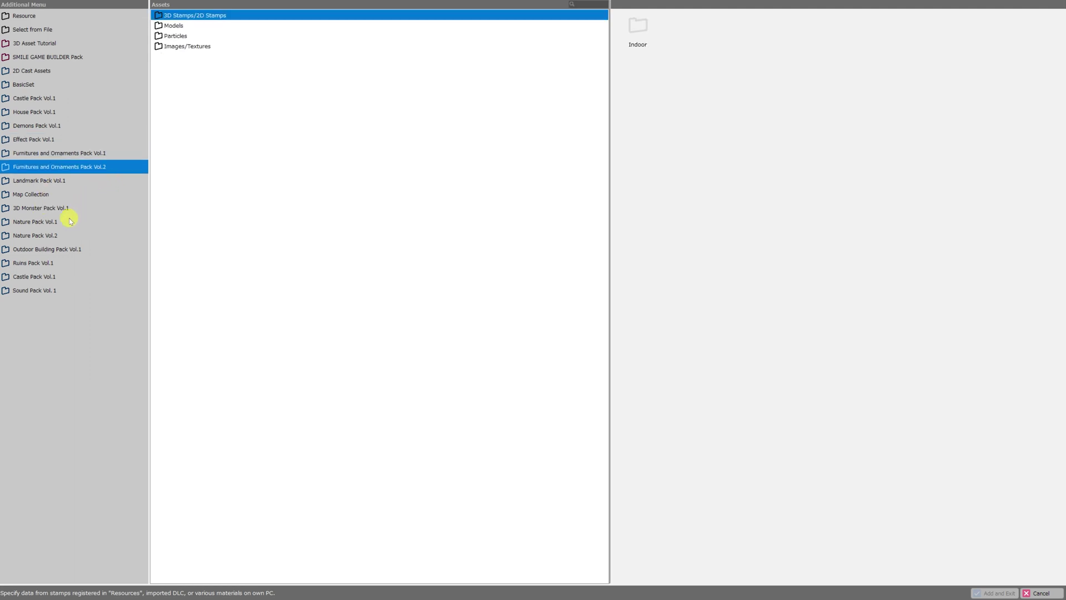
left_click(44, 222)
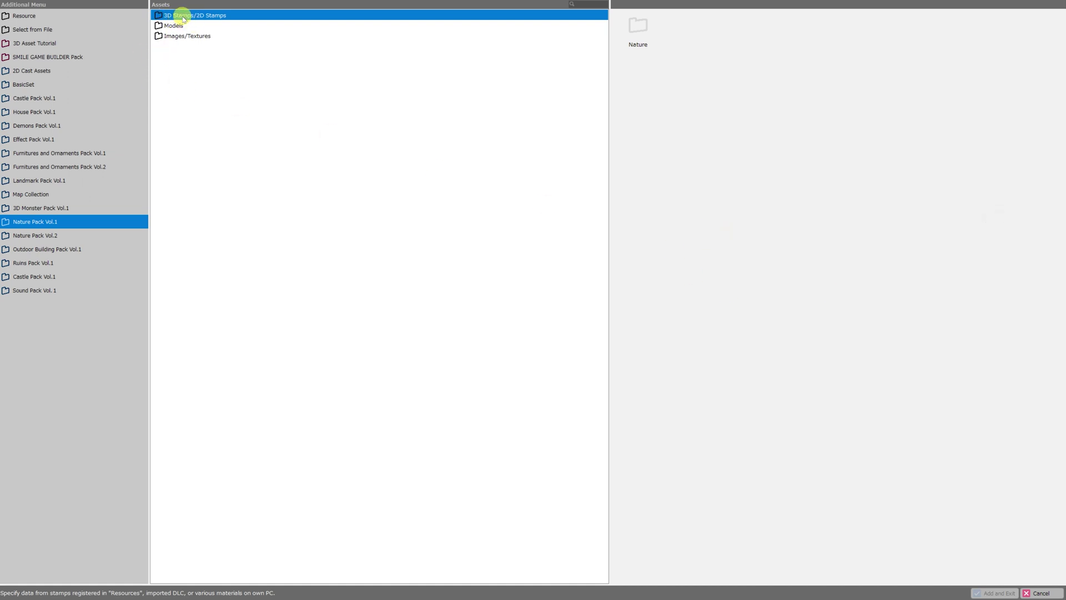
Step: Expand Nature > Tree 1 and preview Tree_Red Tree, Thin Tree_Red leaves, Dry Tree A and B
double_click(215, 17)
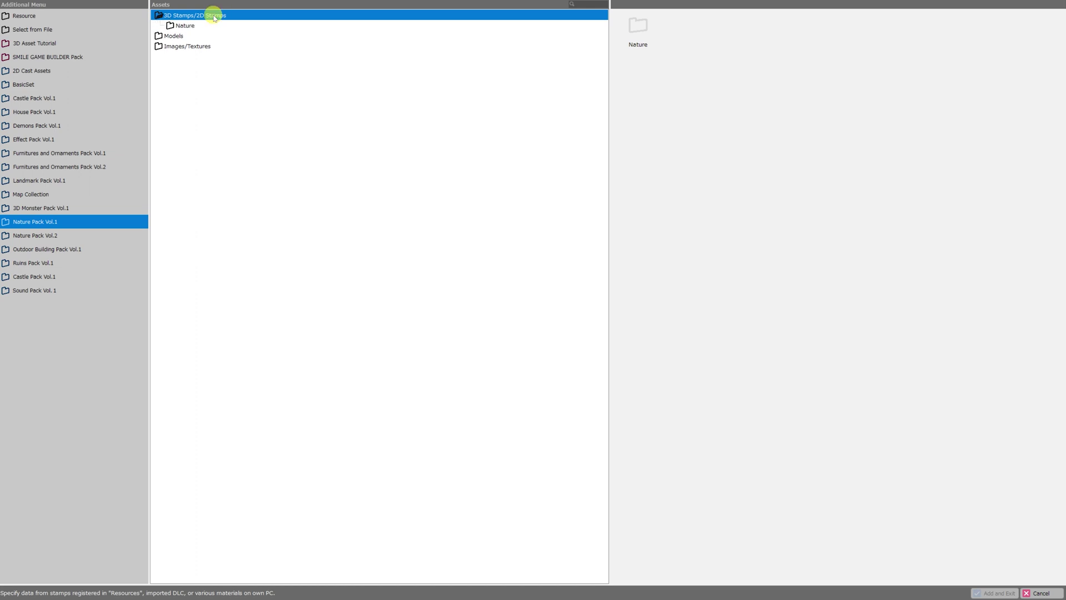
double_click(185, 26)
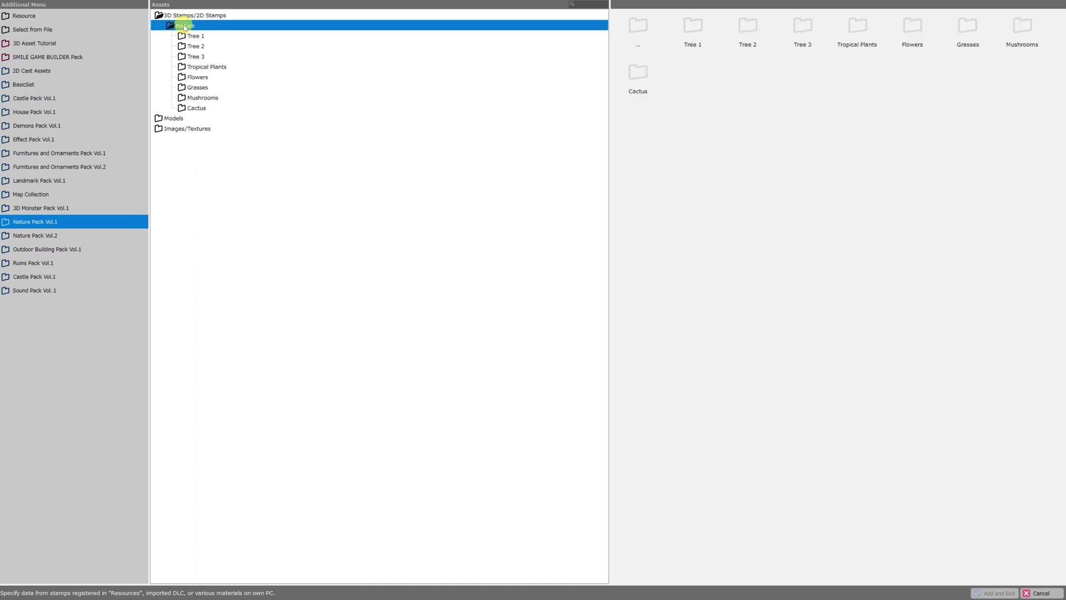
double_click(196, 36)
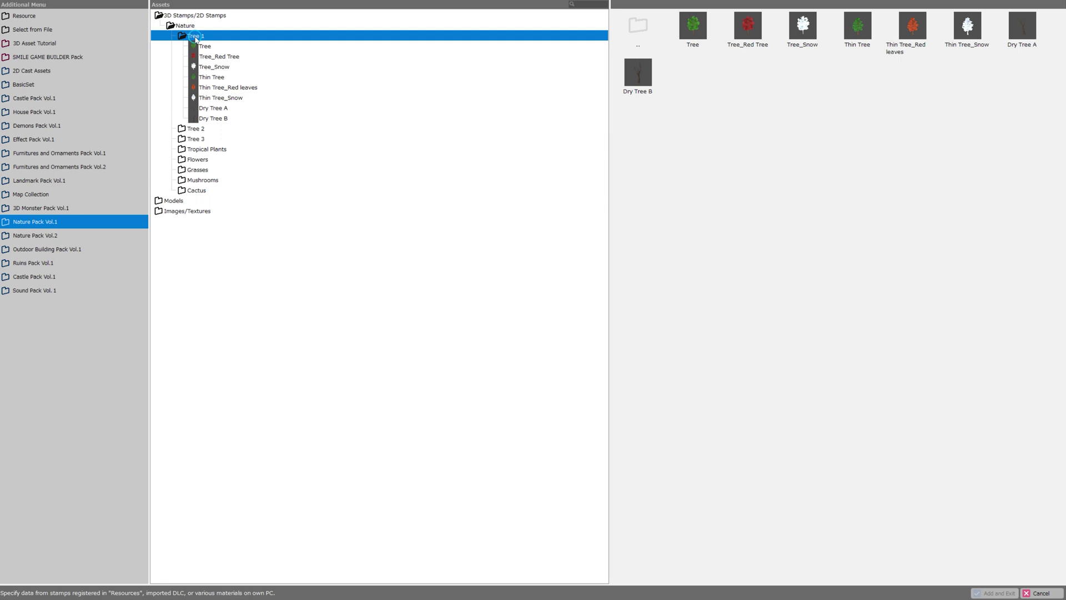
left_click(204, 56)
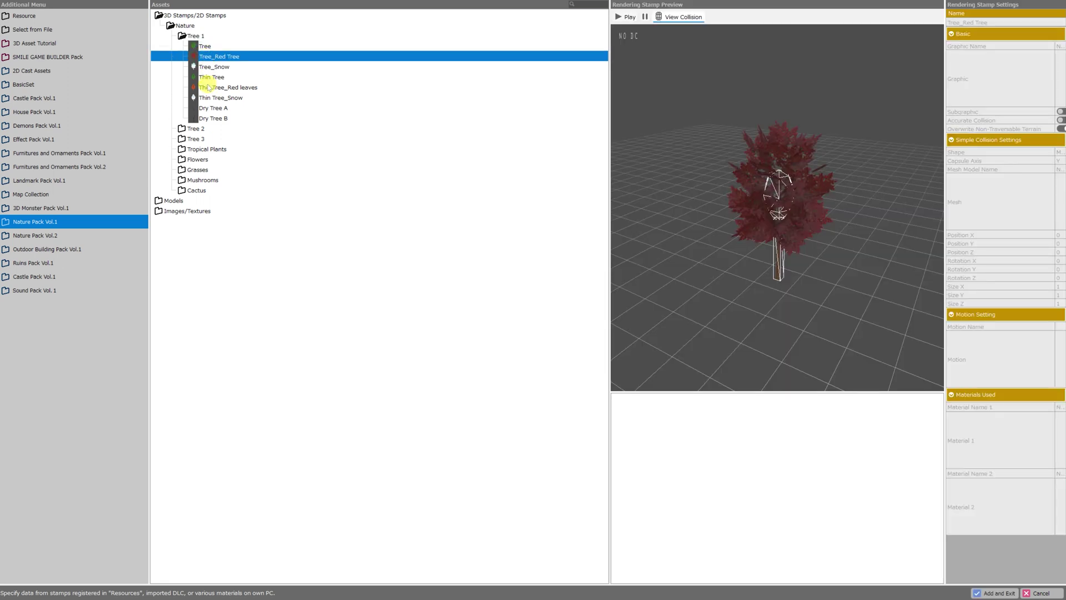
left_click(211, 87)
left_click(217, 109)
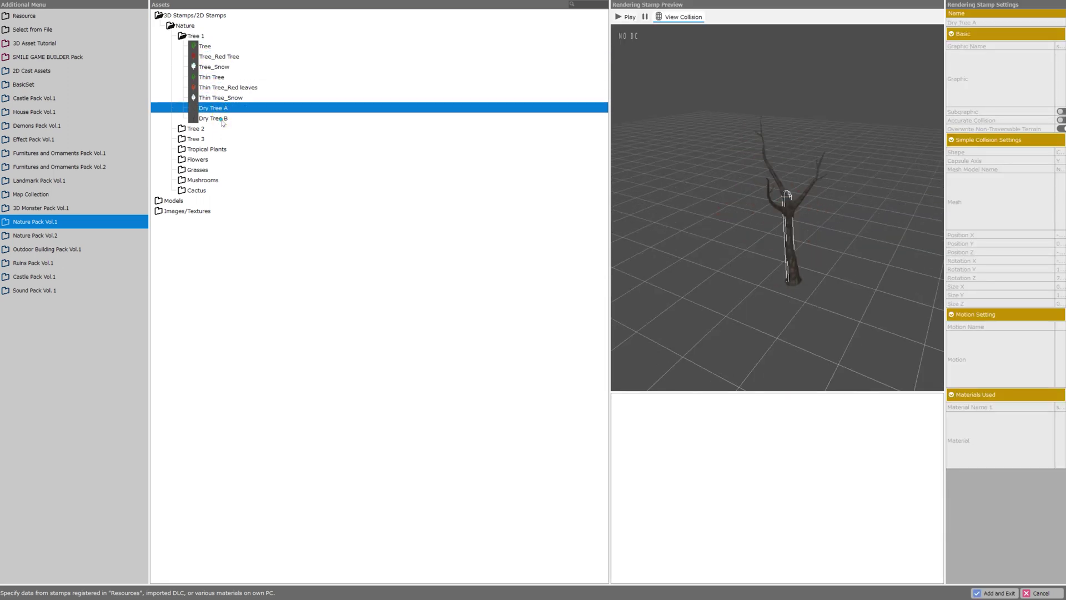
left_click(217, 119)
Step: Preview Tree 2's Broadleaf Tree-Fruit and Needle-leaved Tree-withered, then show Tree 1 thumbnails
double_click(196, 128)
left_click(226, 159)
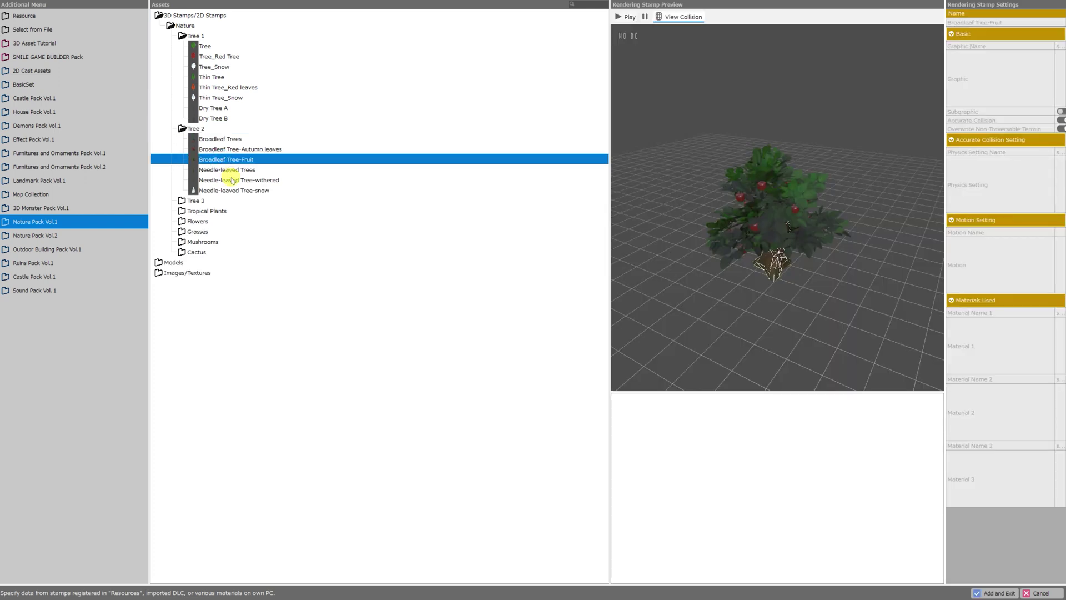
left_click(234, 180)
left_click(197, 36)
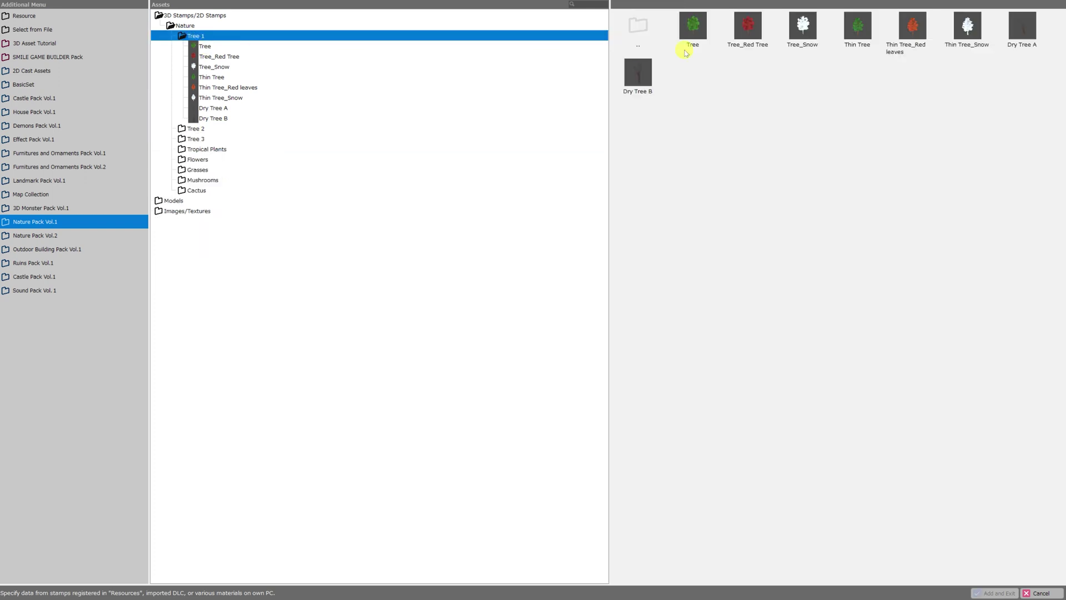
Step: Select Tree, Tree_Snow, Tree_Red Tree, Thin Tree variants, and Dry Tree A and B
left_click(697, 34)
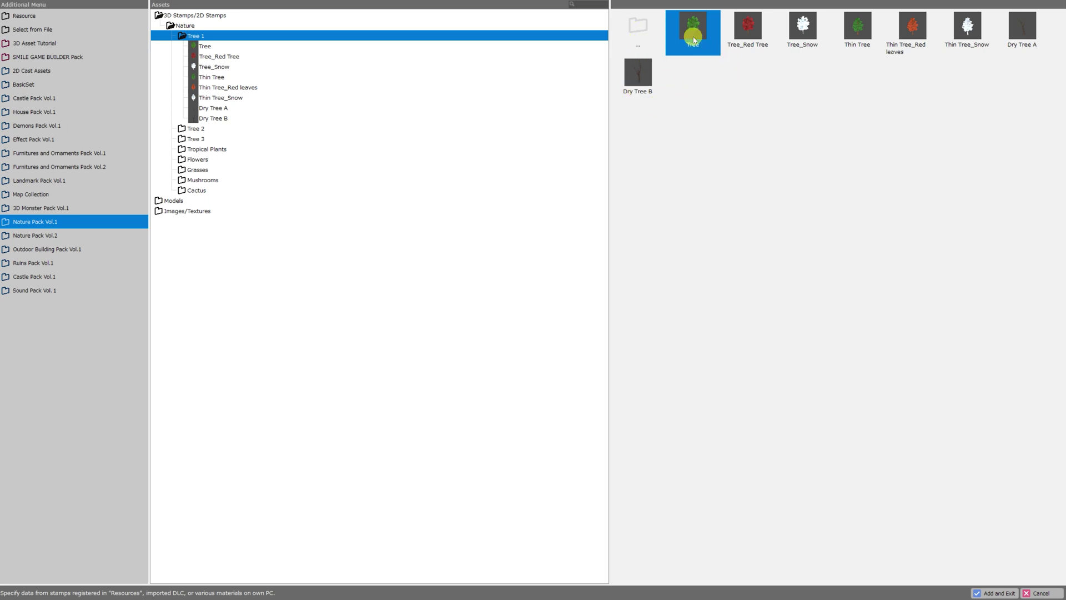
left_click(639, 77, "shift")
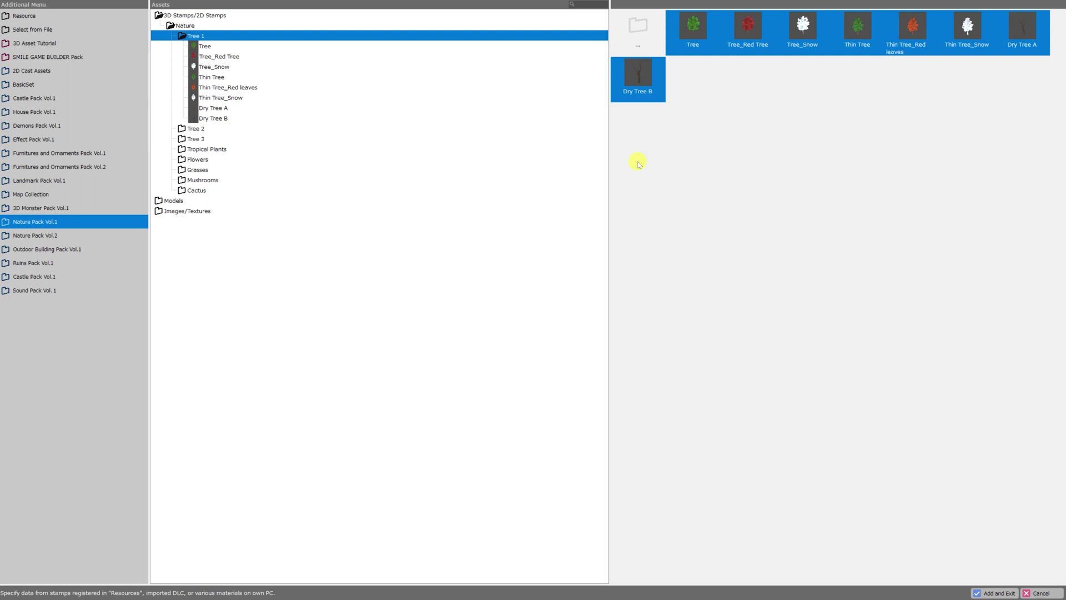
left_click(717, 46)
left_click(812, 39, "ctrl")
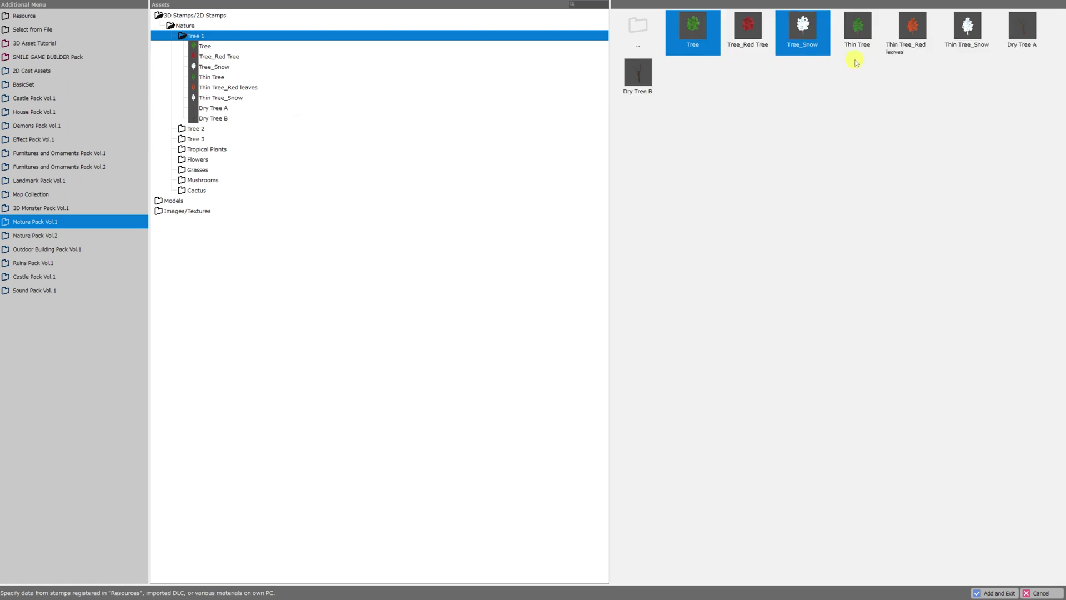
left_click(916, 37, "ctrl")
left_click(969, 27, "ctrl")
left_click(852, 40, "ctrl")
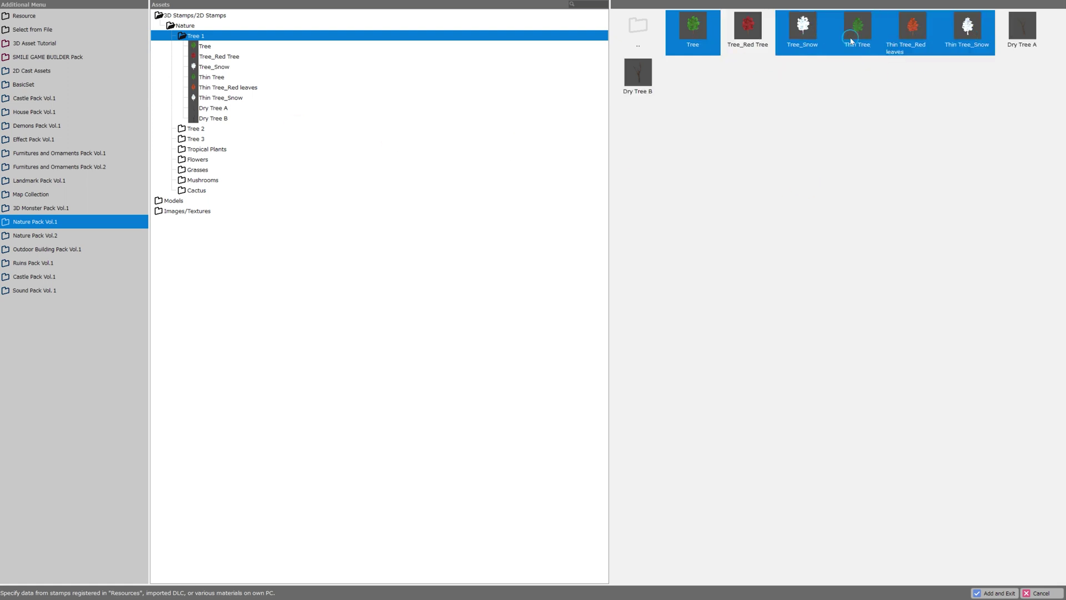
left_click(746, 44, "ctrl")
left_click(1023, 42, "ctrl")
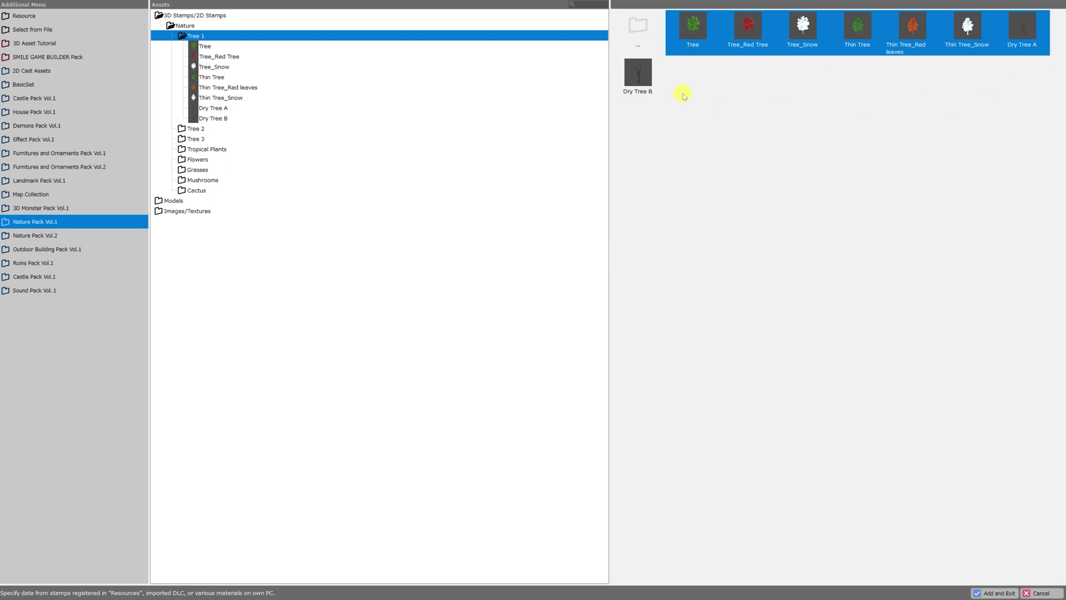
left_click(647, 83, "ctrl")
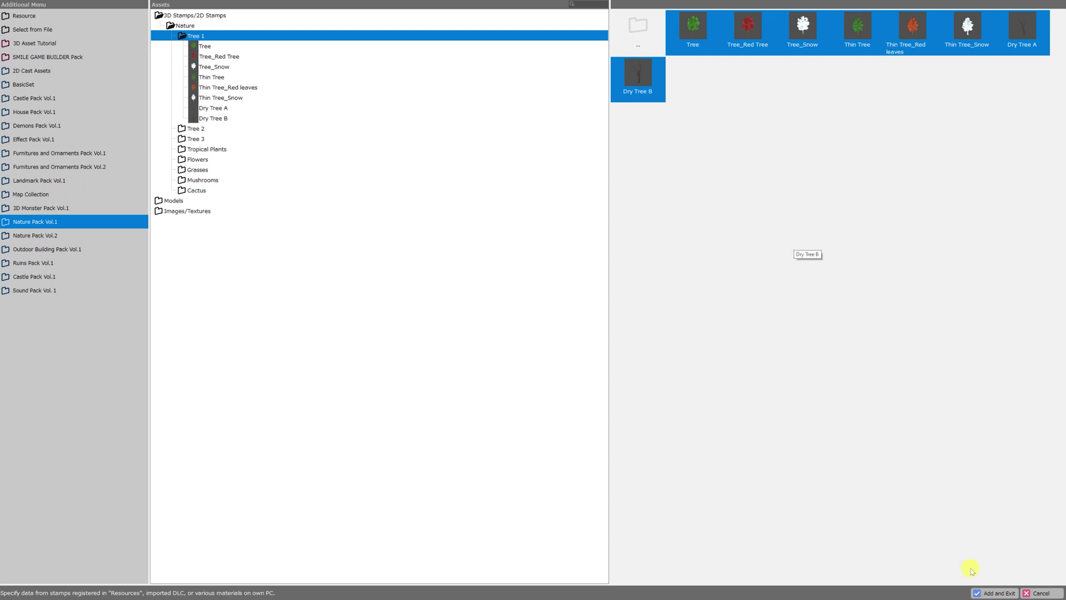
Step: Import the chosen trees, then preview Thin Tree_Red leaves, Thin Tree, Dry Tree A and B
left_click(984, 594)
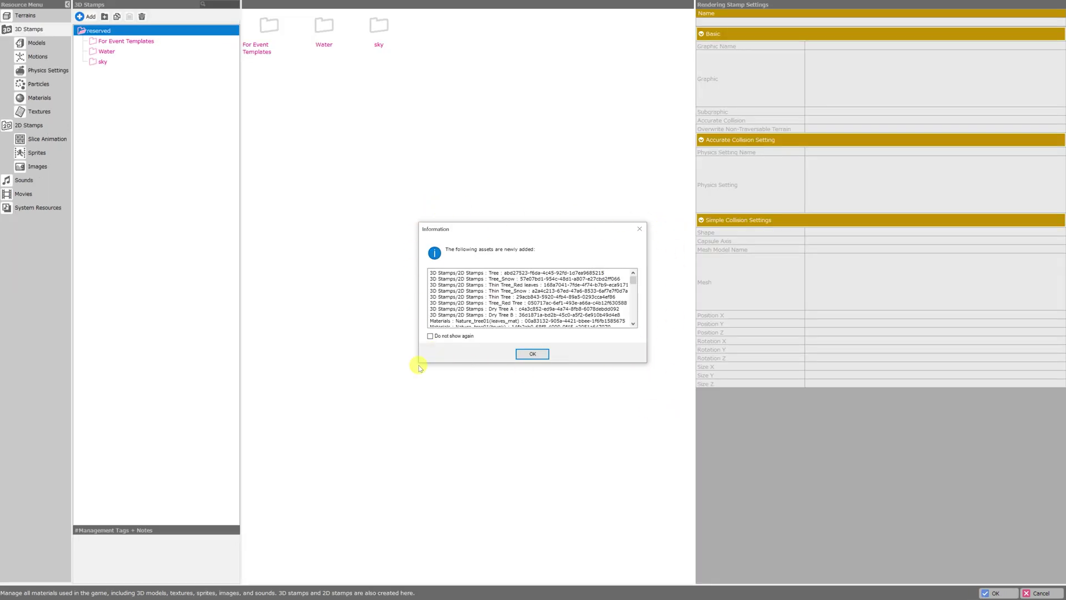
left_click(532, 354)
left_click(101, 54)
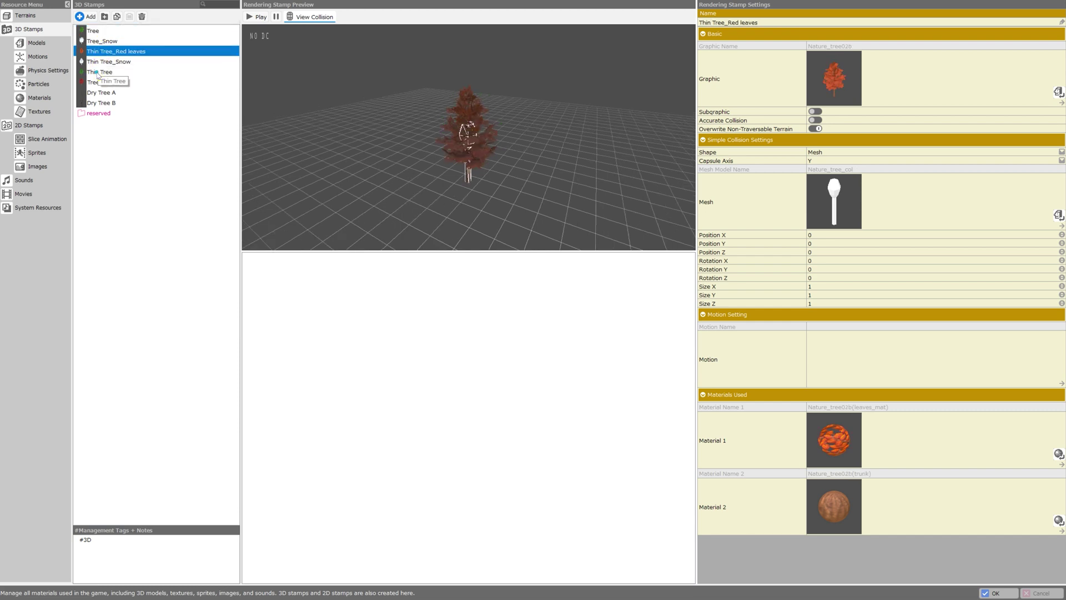
left_click(99, 73)
left_click(100, 93)
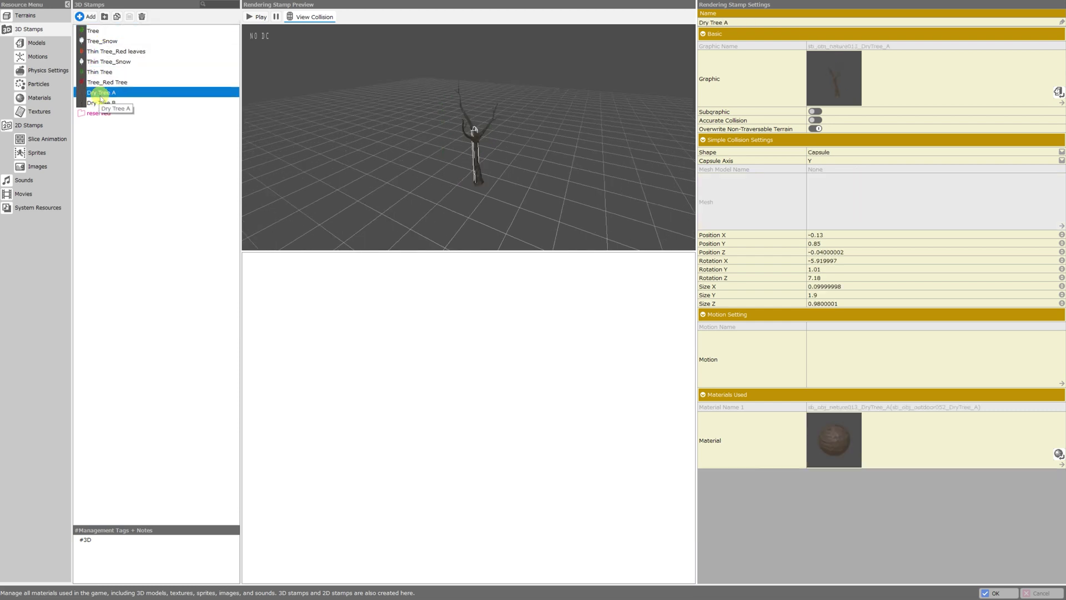
left_click(100, 103)
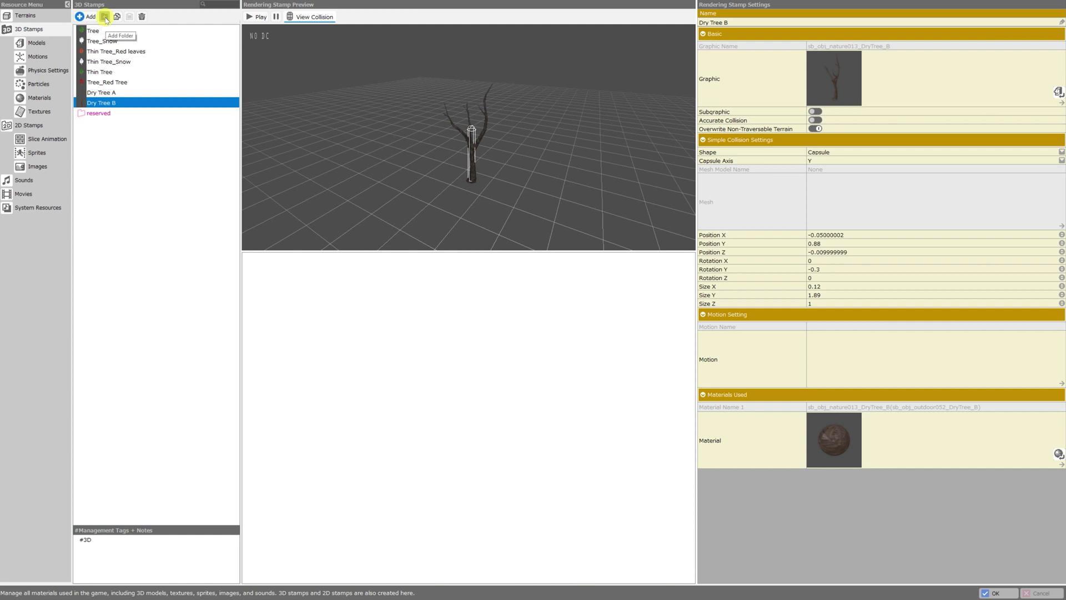
Step: Create a folder named 'Trees' and move the eight tree stamps into it
left_click(105, 17)
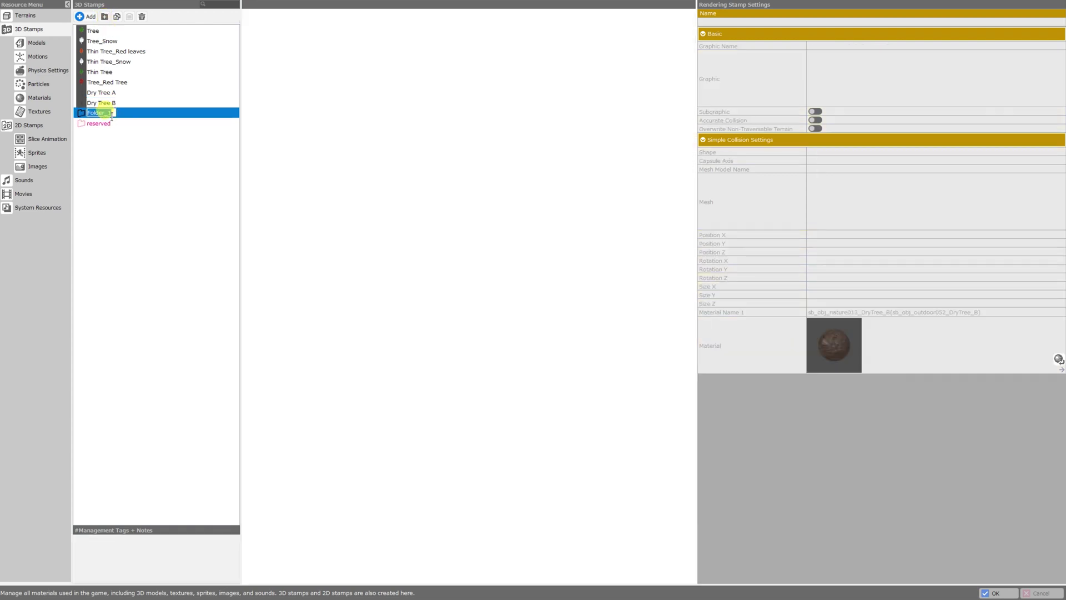
type("Trees")
key("Return")
left_click_drag(94, 31, 105, 103)
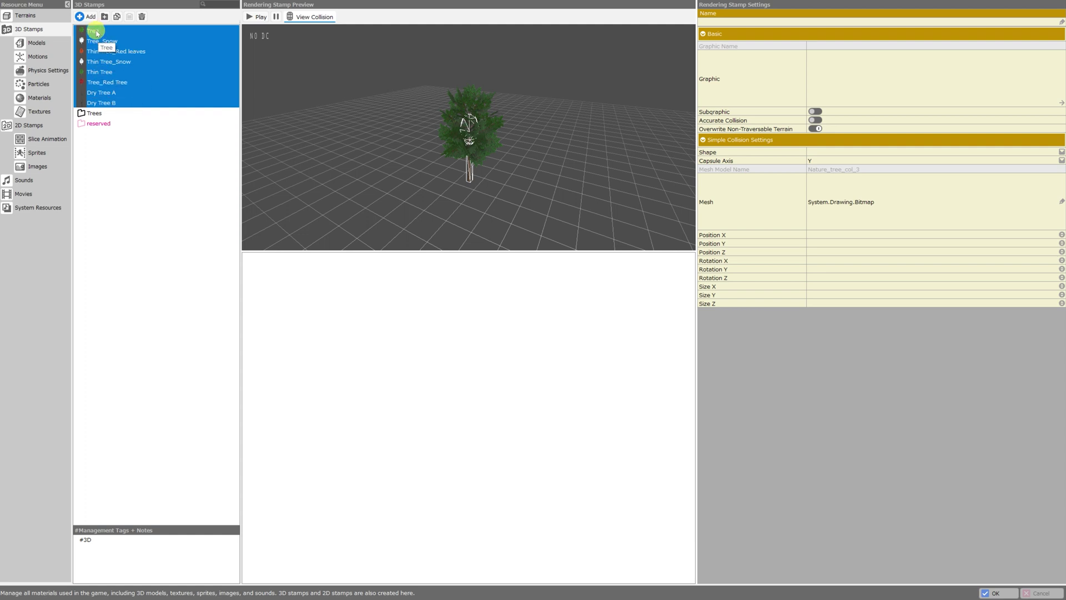
left_click_drag(91, 34, 96, 115)
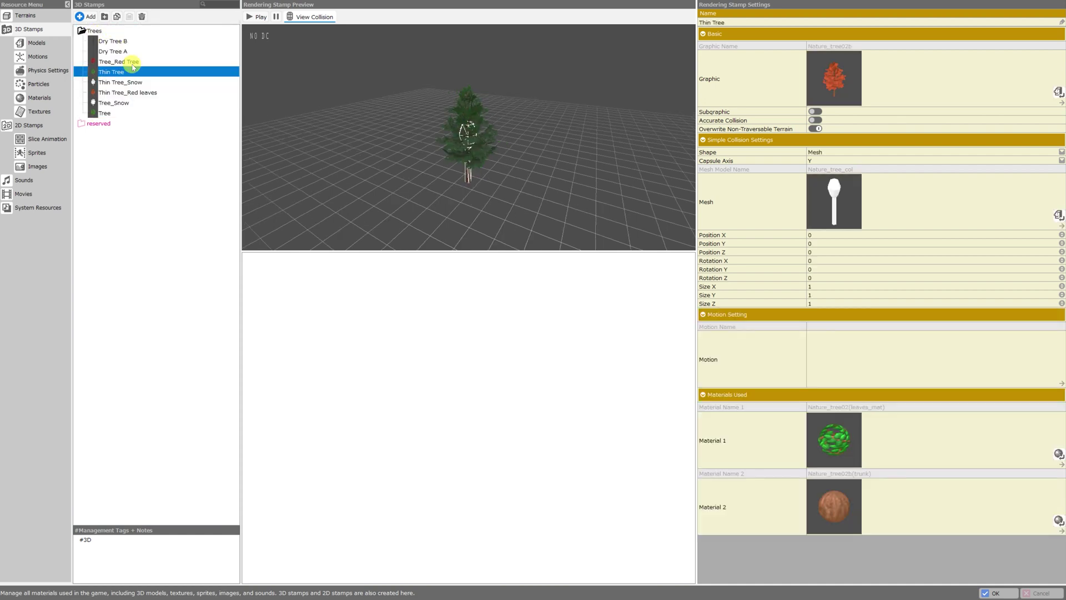
left_click(92, 32)
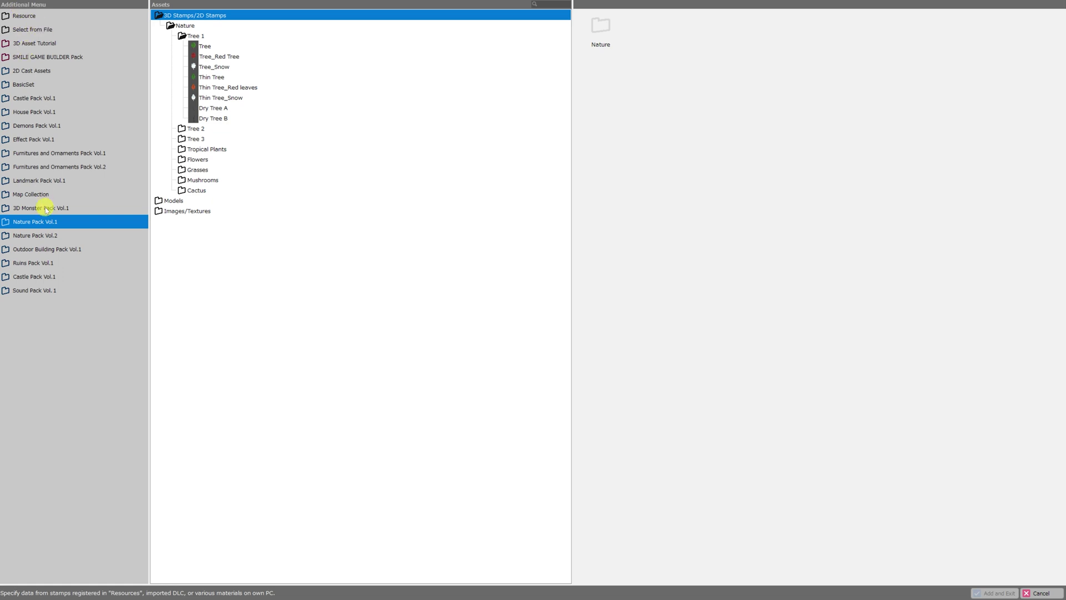
Step: Import all six Tree 2 stamps and move them into the Trees folder
left_click(193, 128)
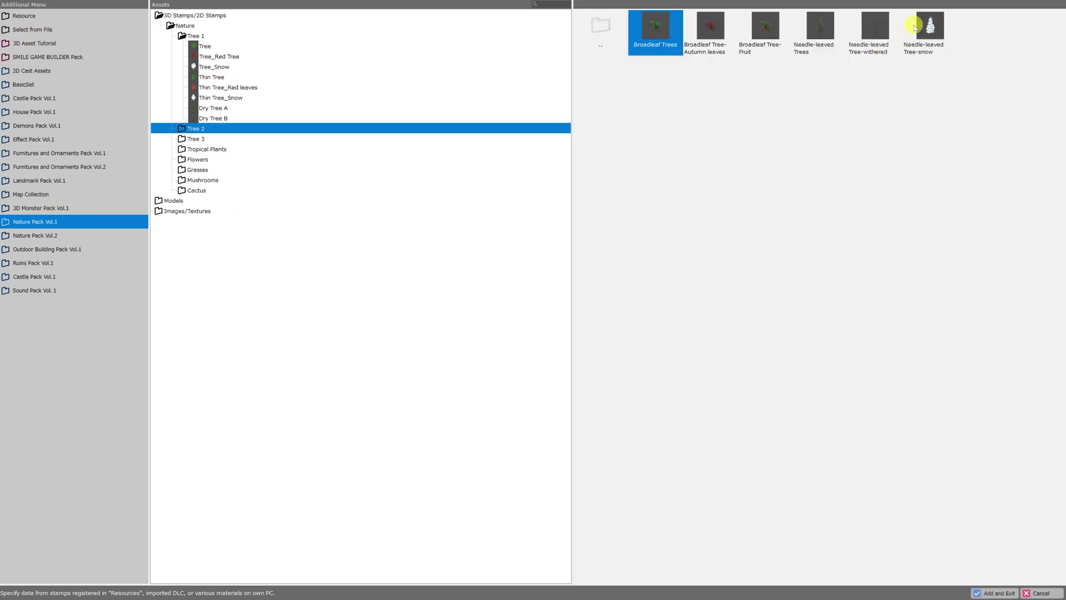
left_click(934, 27, "shift")
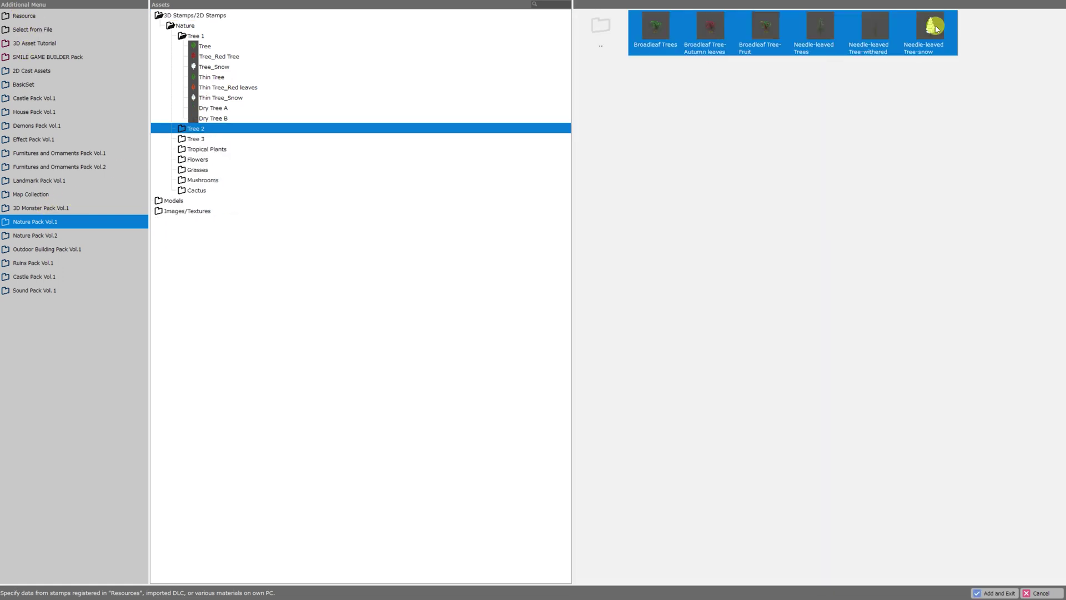
left_click(998, 594)
key("Return")
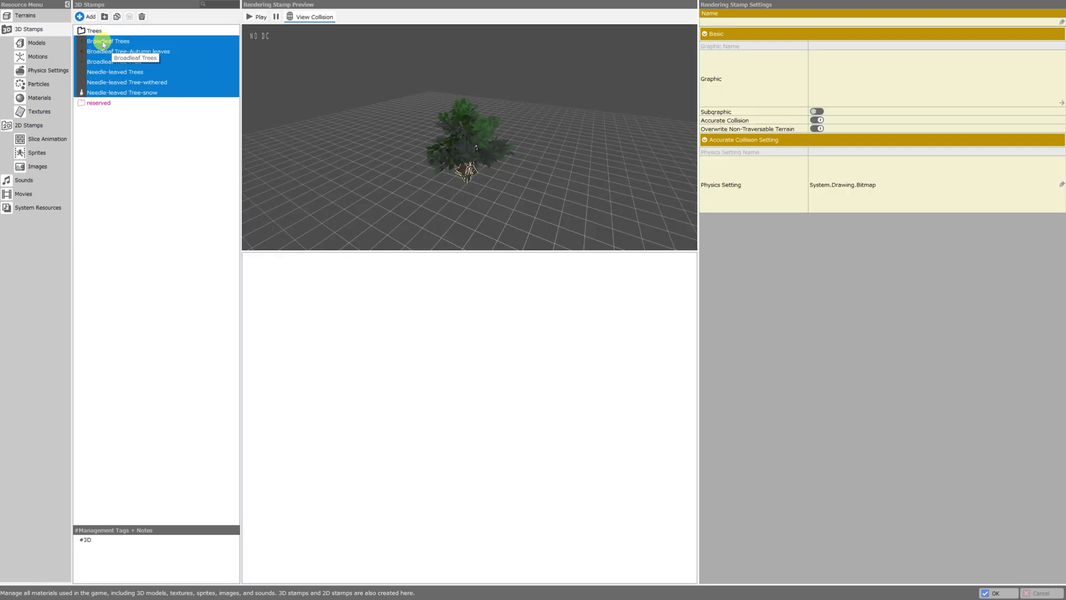
left_click_drag(104, 45, 95, 95)
Step: Preview Dry Tree B, Broadleaf Tree-Autumn leaves, Needle-leaved Trees and Tree_Snow stamps
left_click(112, 103)
left_click(117, 82)
left_click(129, 62)
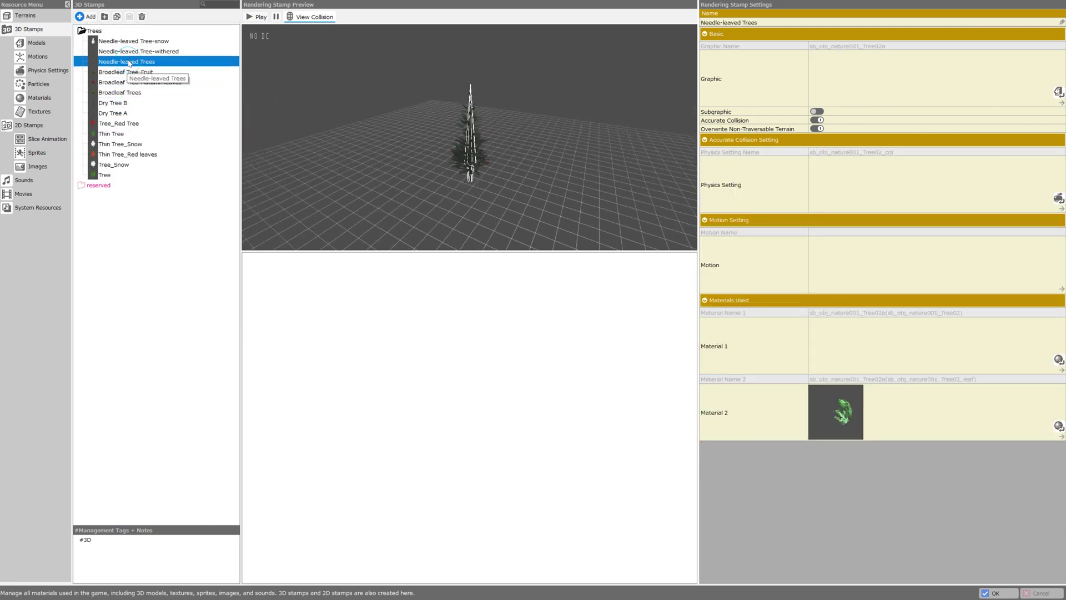
left_click(114, 103)
left_click(117, 165)
left_click(118, 83)
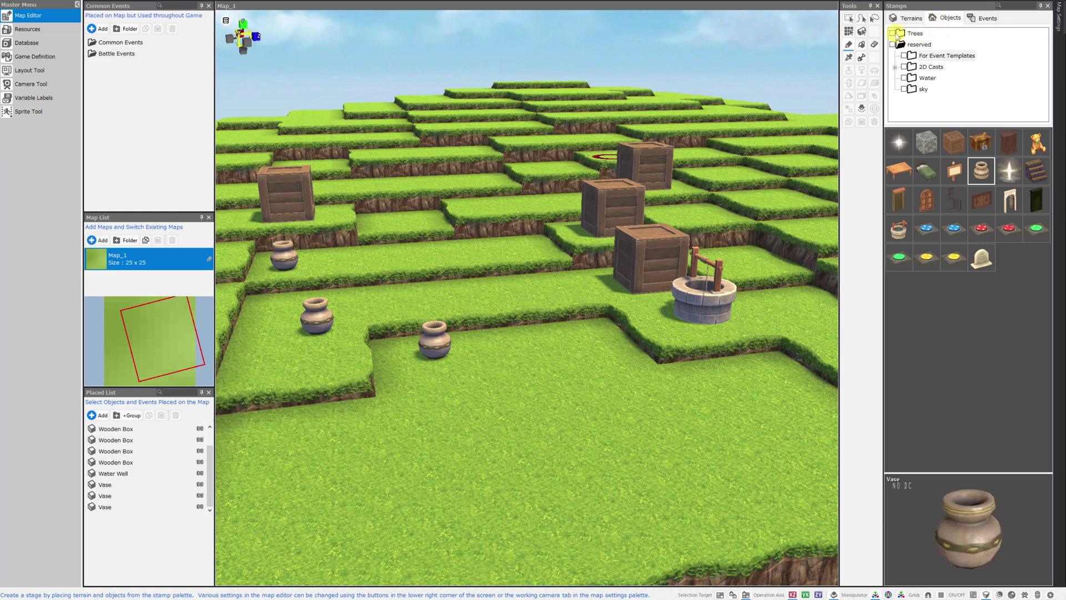
Step: Place a Tree_Red Tree from the palette's Trees folder onto Map_1's grass
left_click(893, 34)
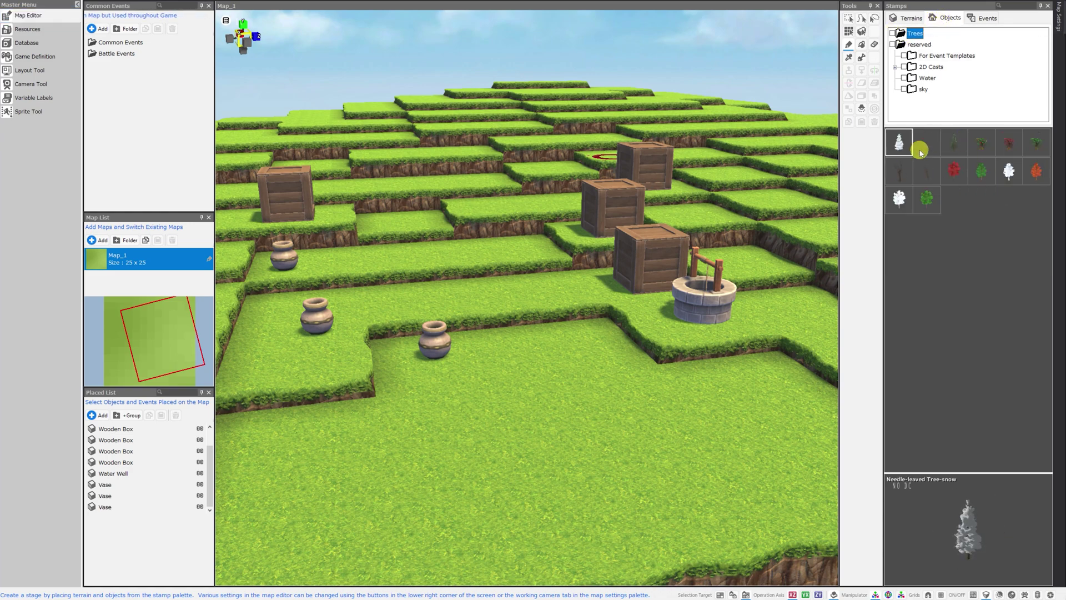
left_click(954, 171)
left_click(557, 407)
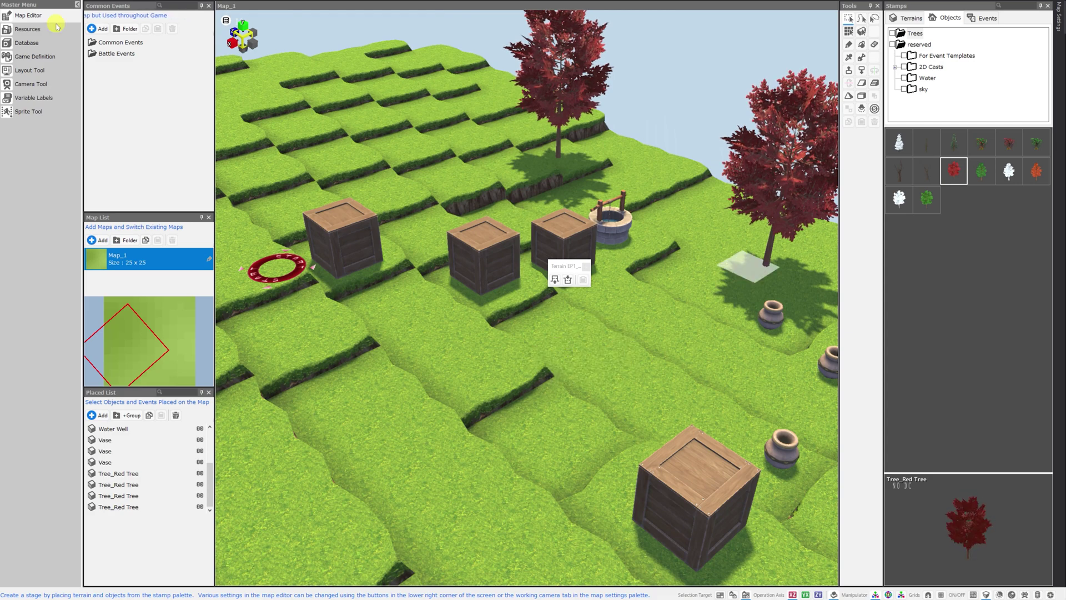
Step: Reopen the asset picker, browse BasicSet and other packs, then browse Downloads on disk
left_click(27, 31)
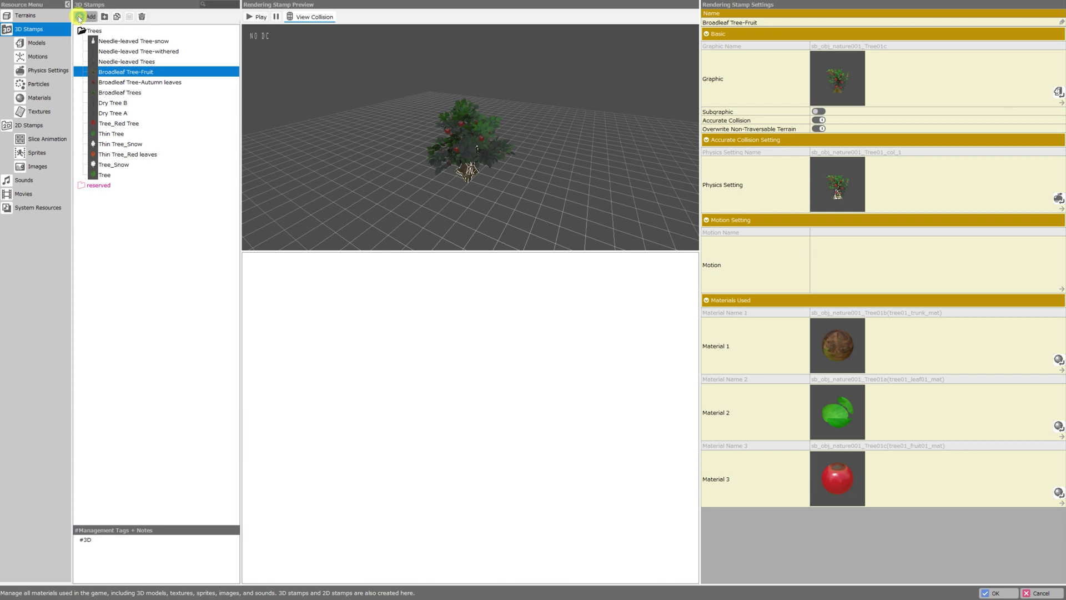
left_click(86, 16)
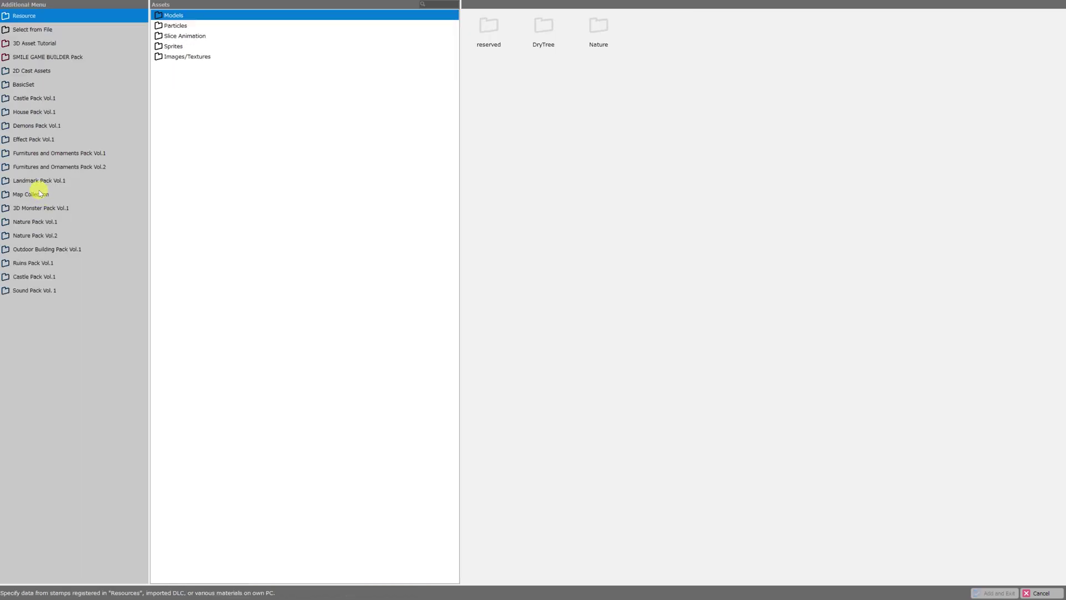
left_click(27, 86)
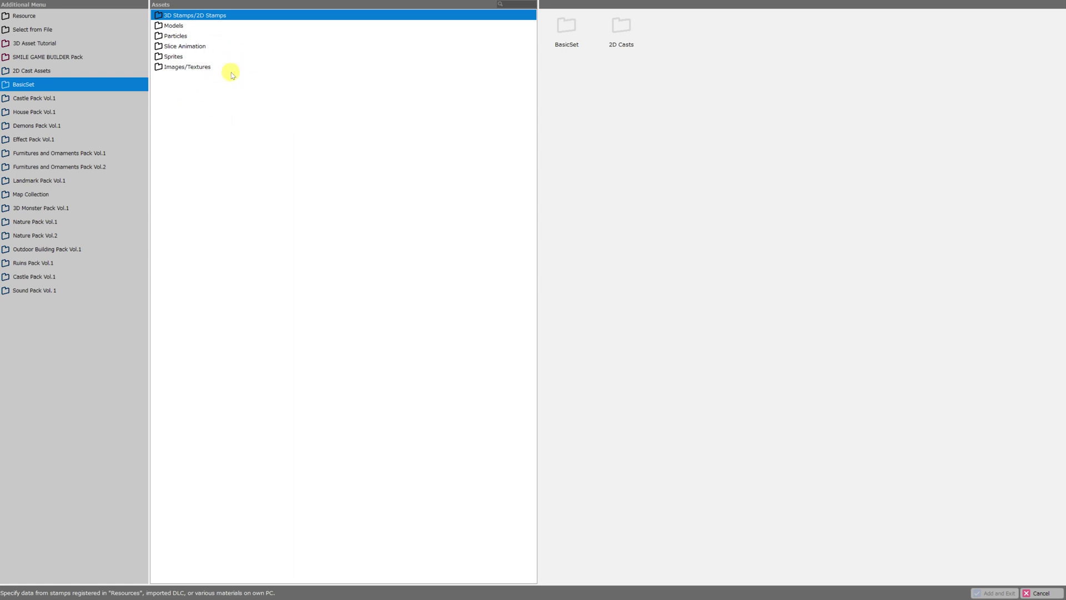
left_click(55, 60)
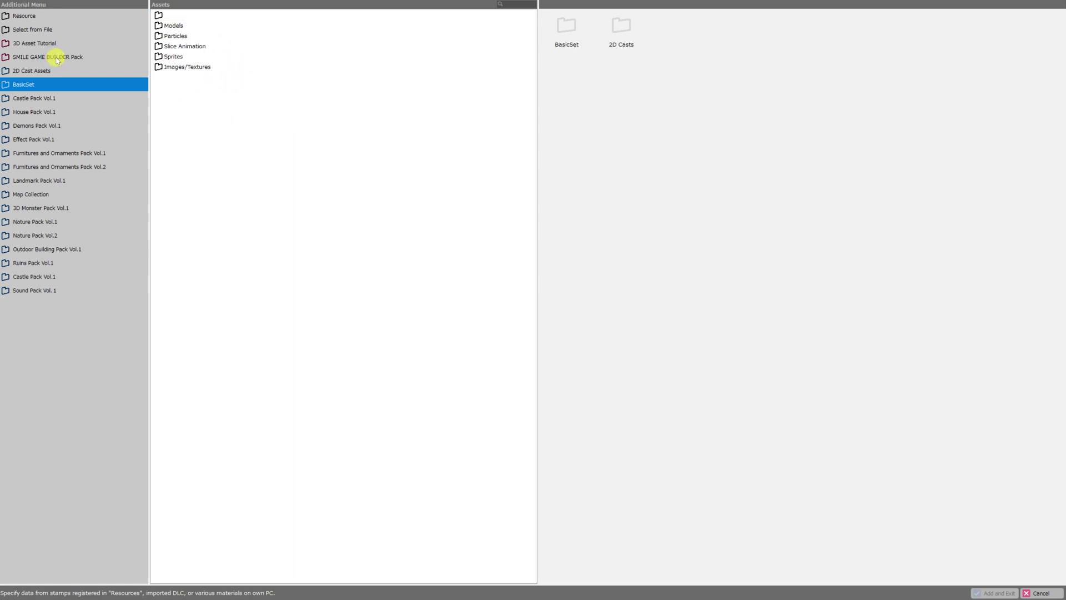
left_click(39, 43)
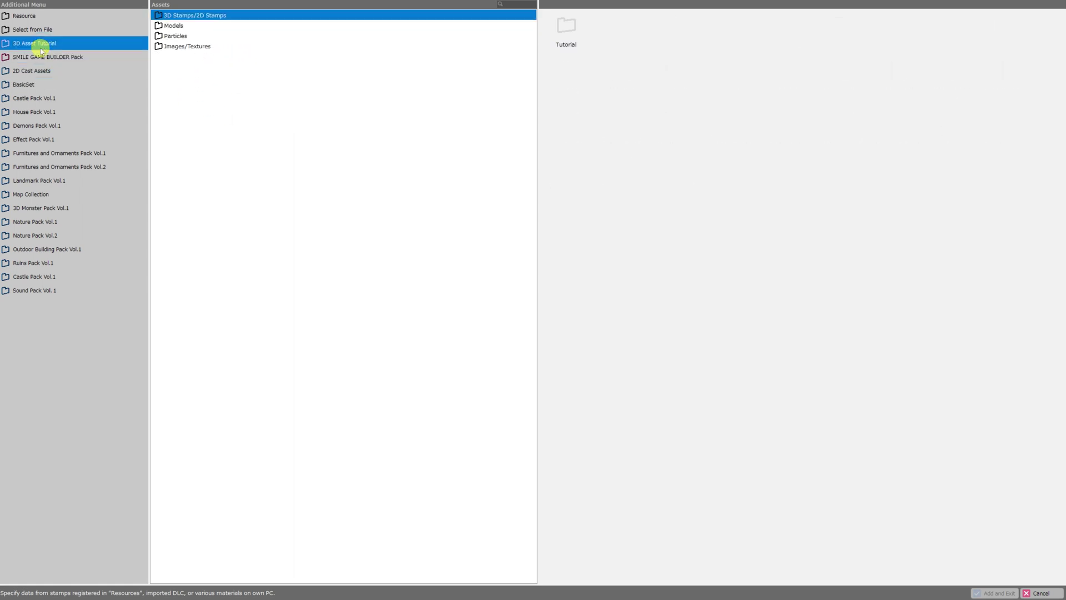
left_click(23, 35)
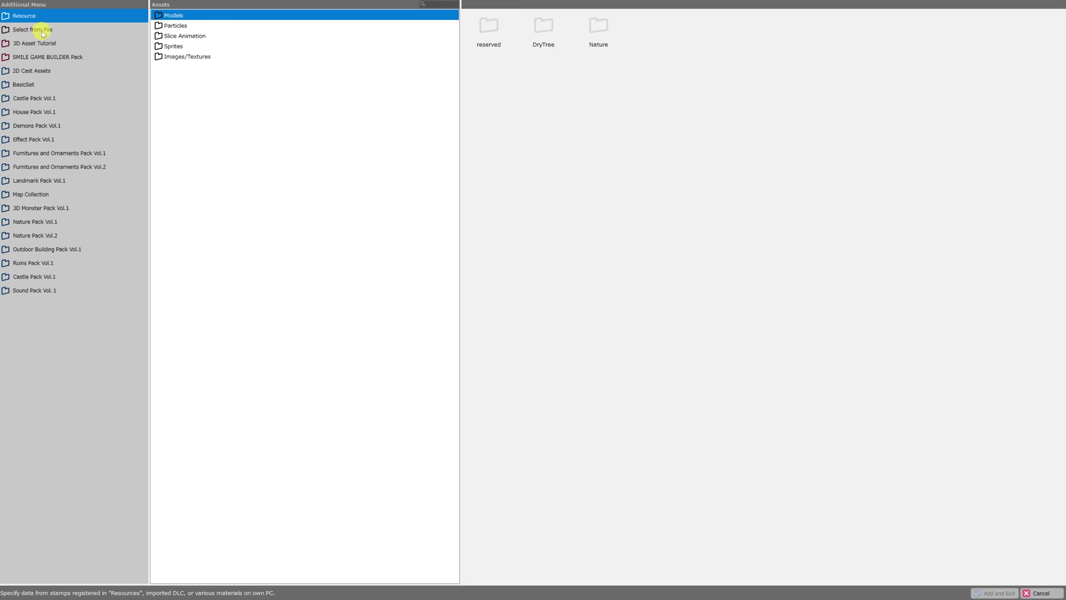
left_click(46, 31)
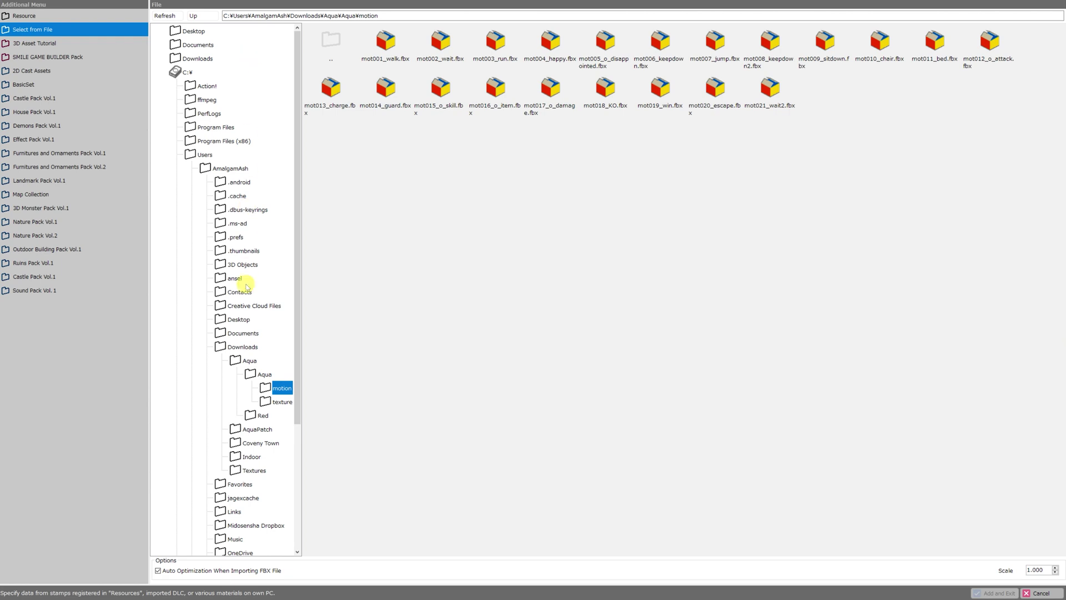
left_click(197, 59)
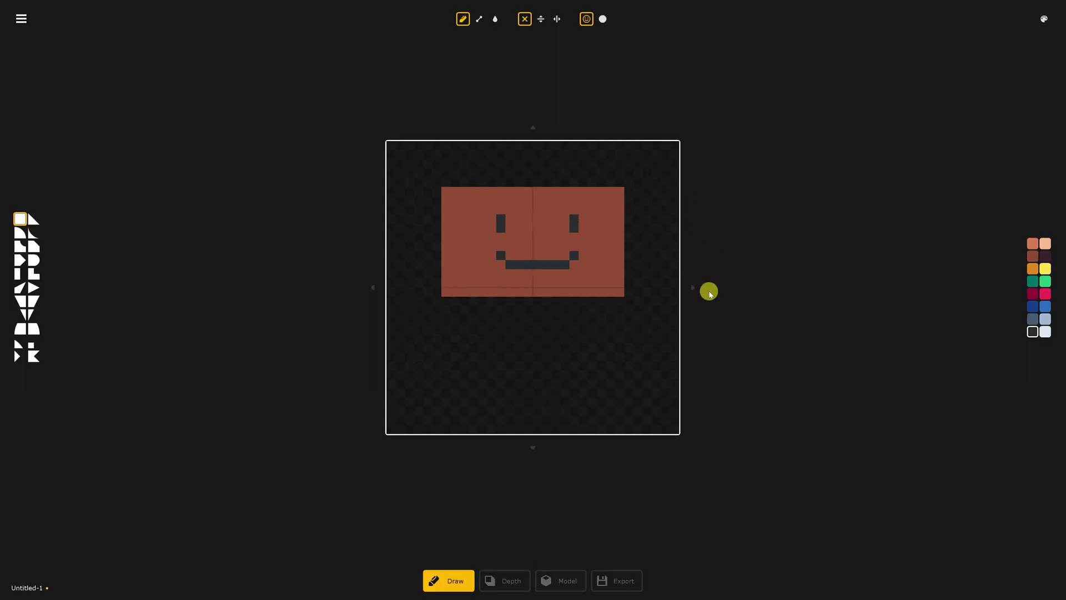
Step: Redraw the right eye as a T shape, then rotate the brick in 3D Model view and open its export settings
left_click(510, 219)
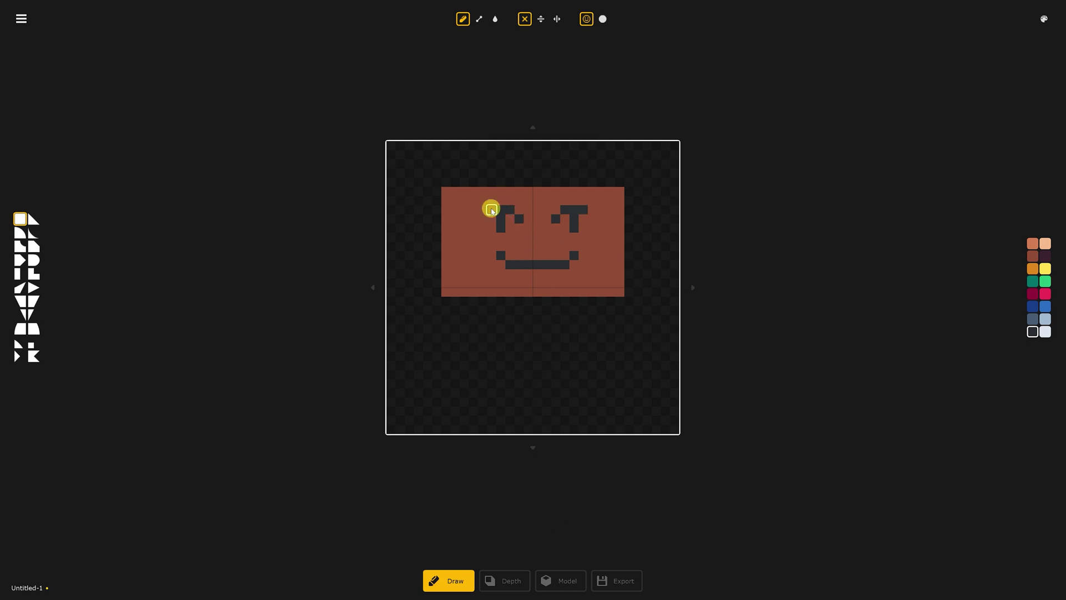
key("3")
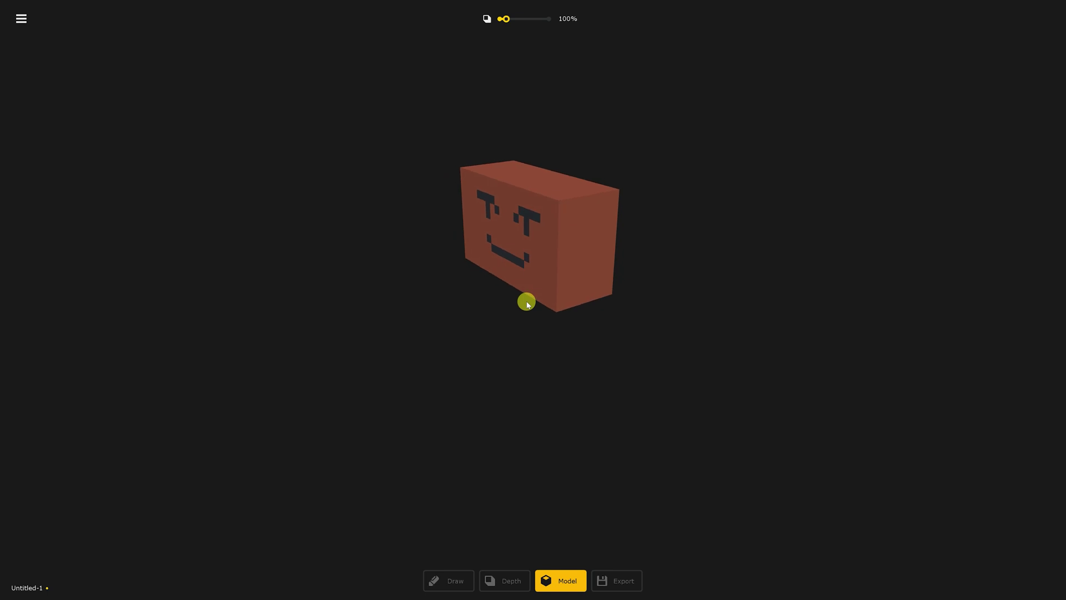
left_click_drag(527, 302, 642, 336)
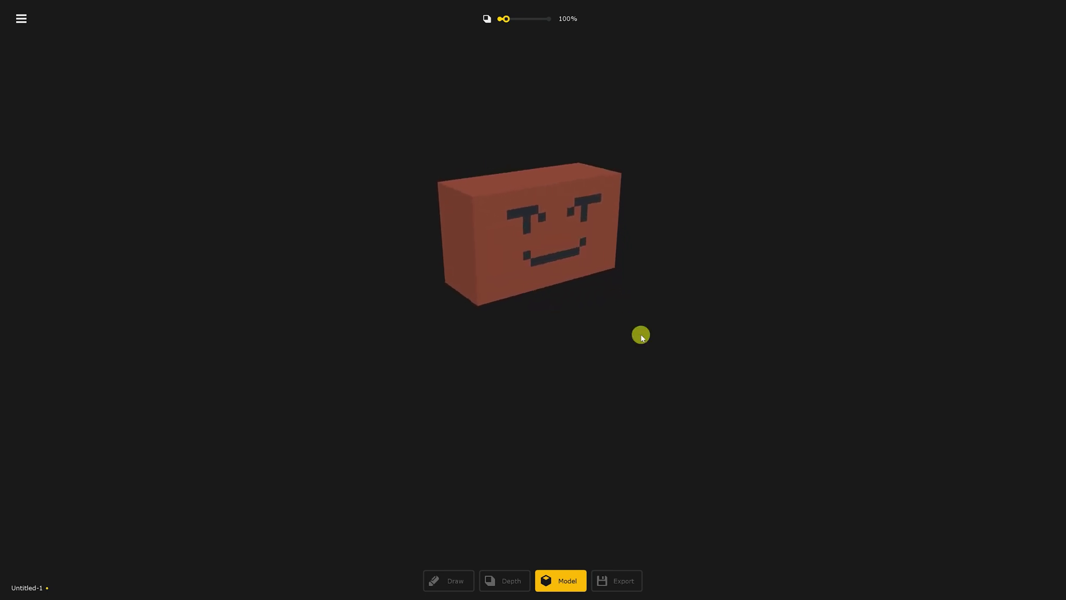
key("4")
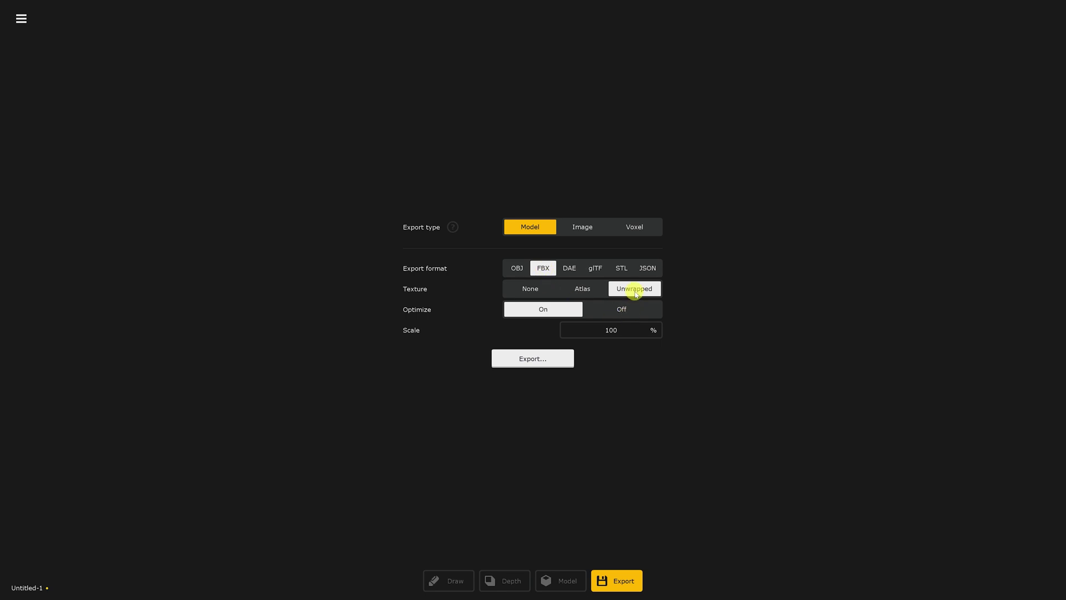
Step: Export the brick as an FBX model named bokkusu.fbx into Downloads
left_click(522, 363)
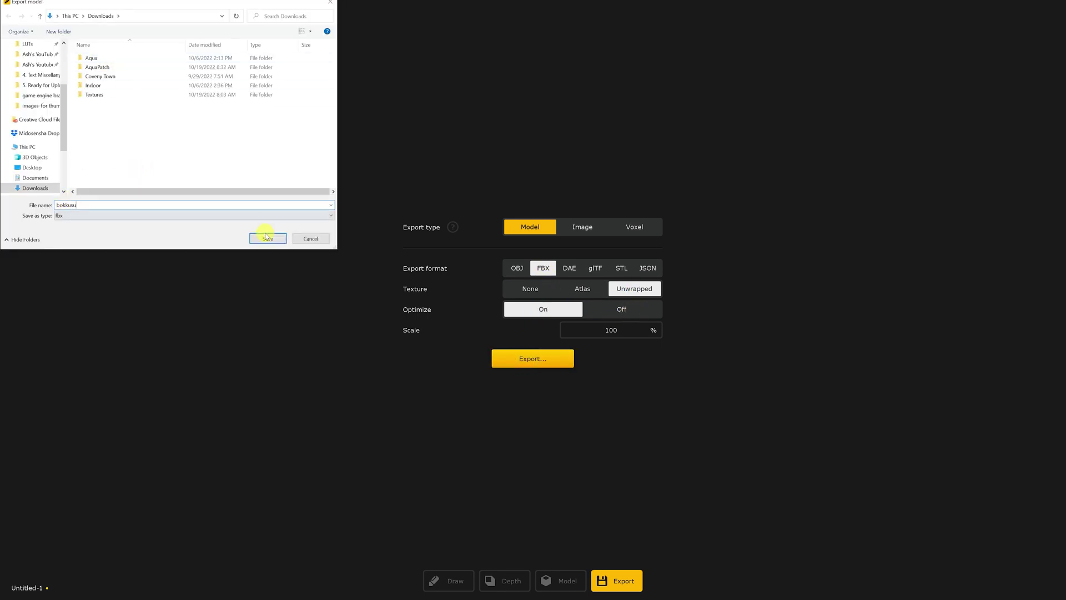
left_click(275, 244)
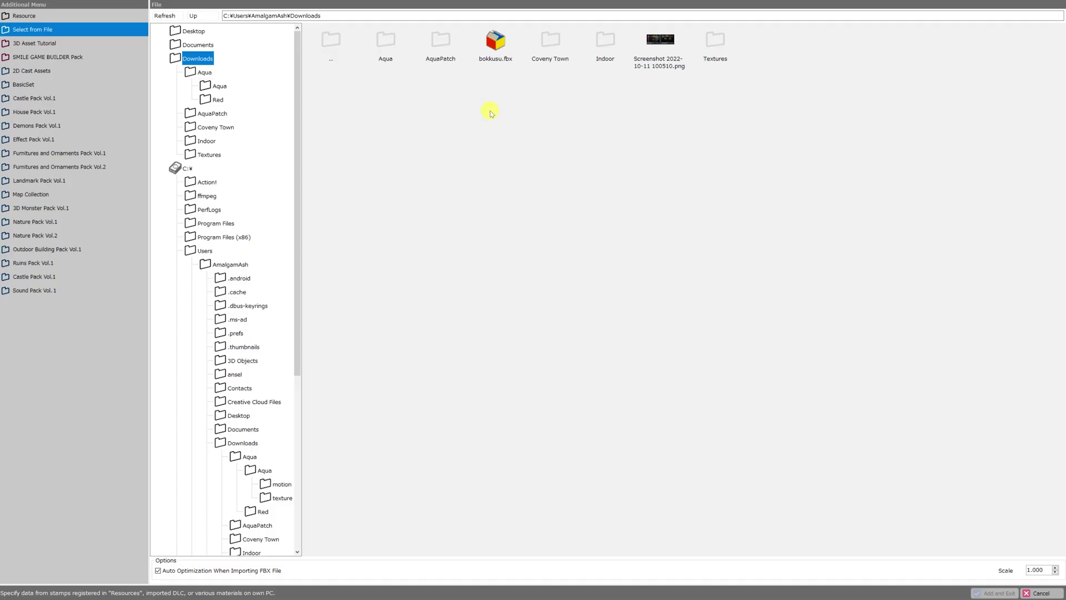
Step: Select bokkusu.fbx in the import file browser
left_click(501, 47)
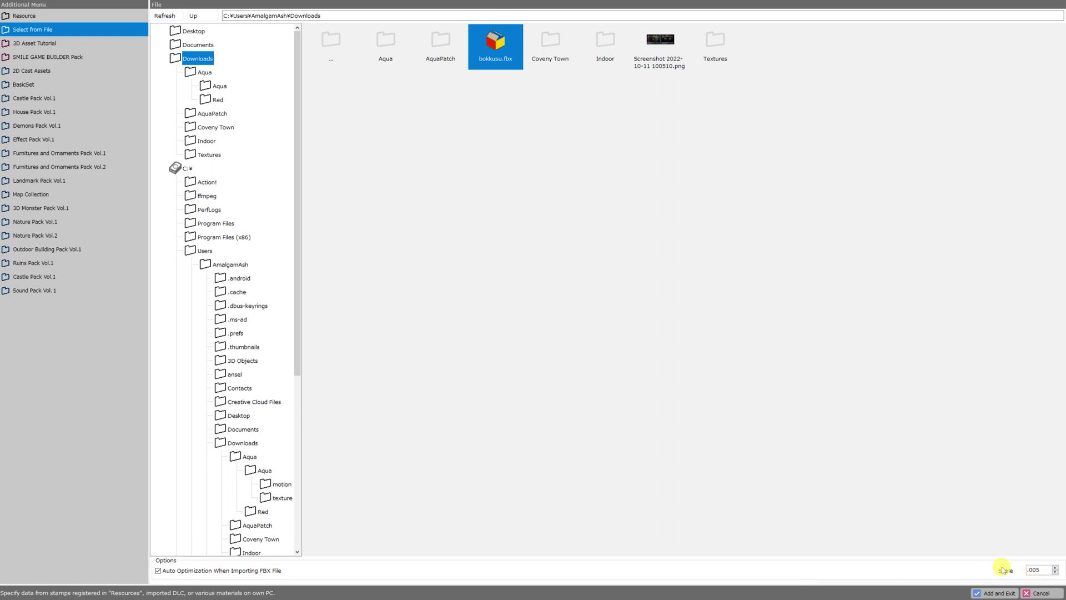
Step: Add the box as the bokkusu stamp, spin its preview, and return to Map_1's editor
left_click(994, 593)
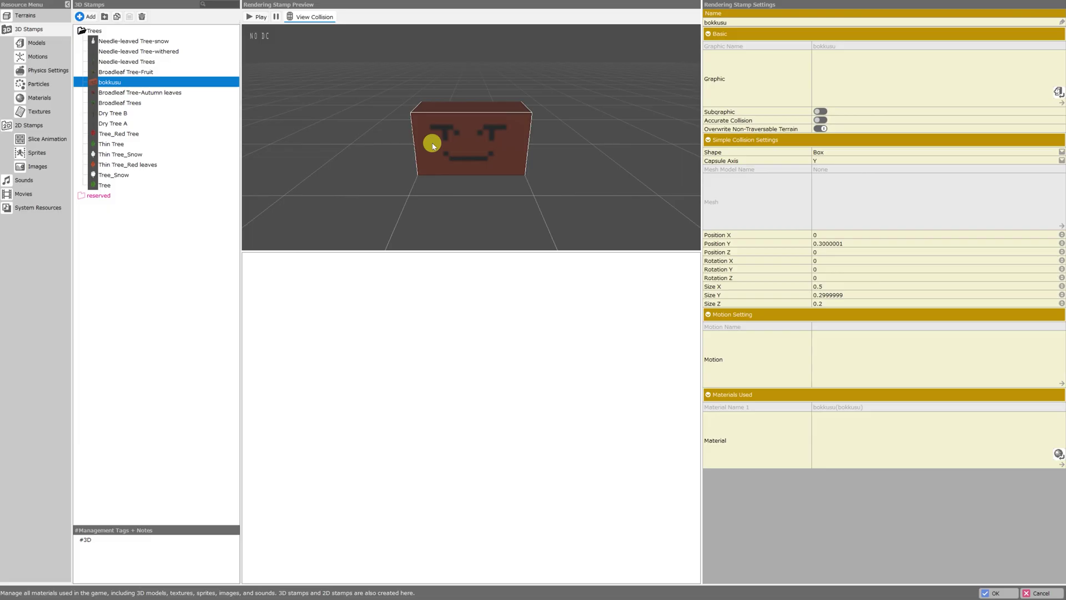
left_click_drag(431, 138, 474, 133)
left_click(996, 593)
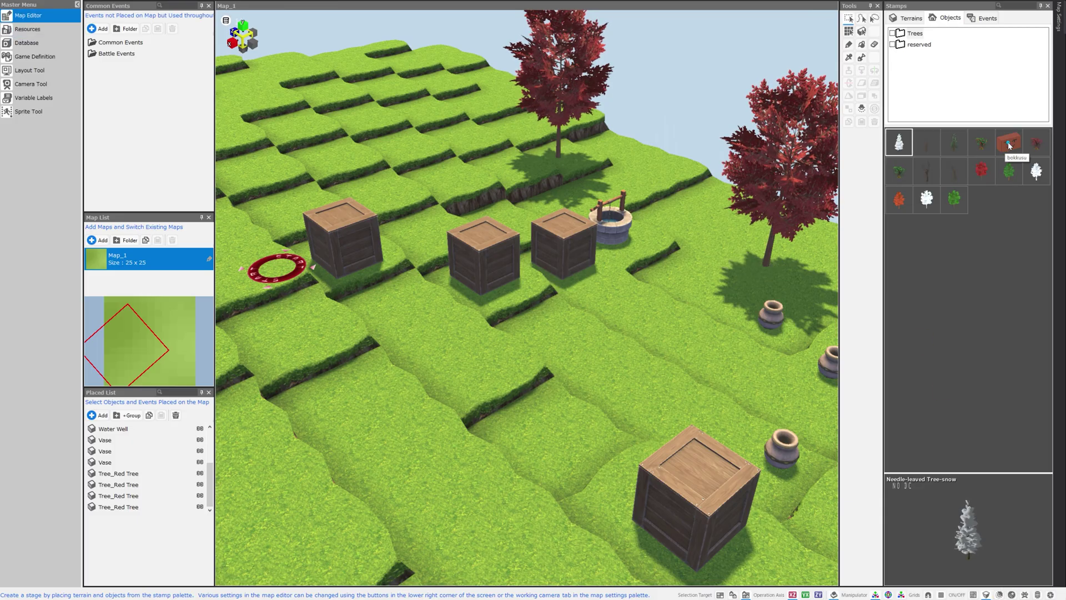
Step: Pick the bokkusu stamp and place five boxes across the grass
left_click(1010, 144)
scroll(527, 362, "down", 3)
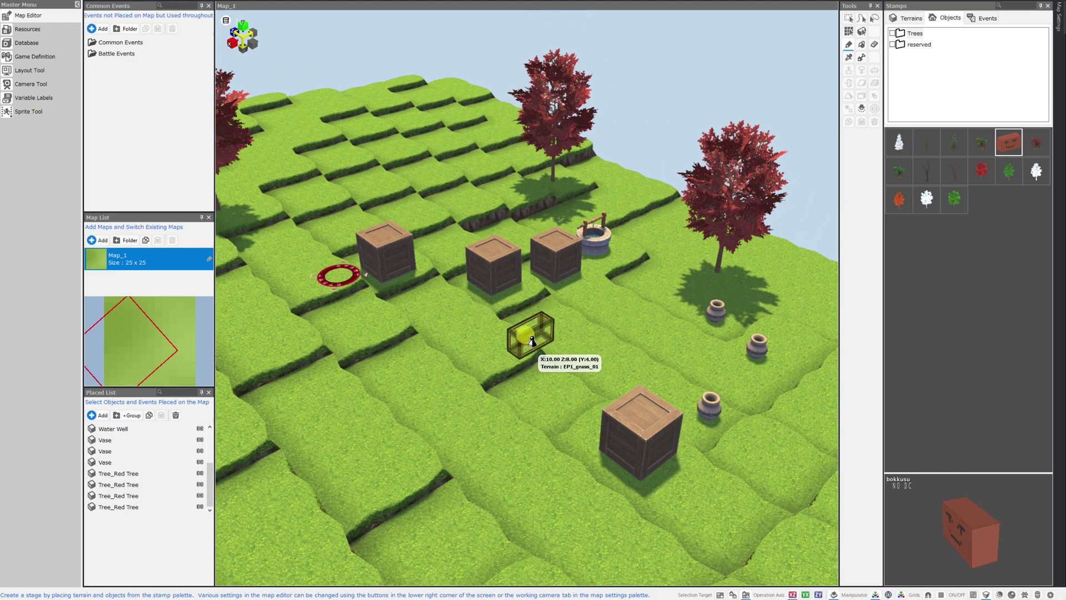
left_click(439, 325)
left_click(292, 333)
left_click(496, 295)
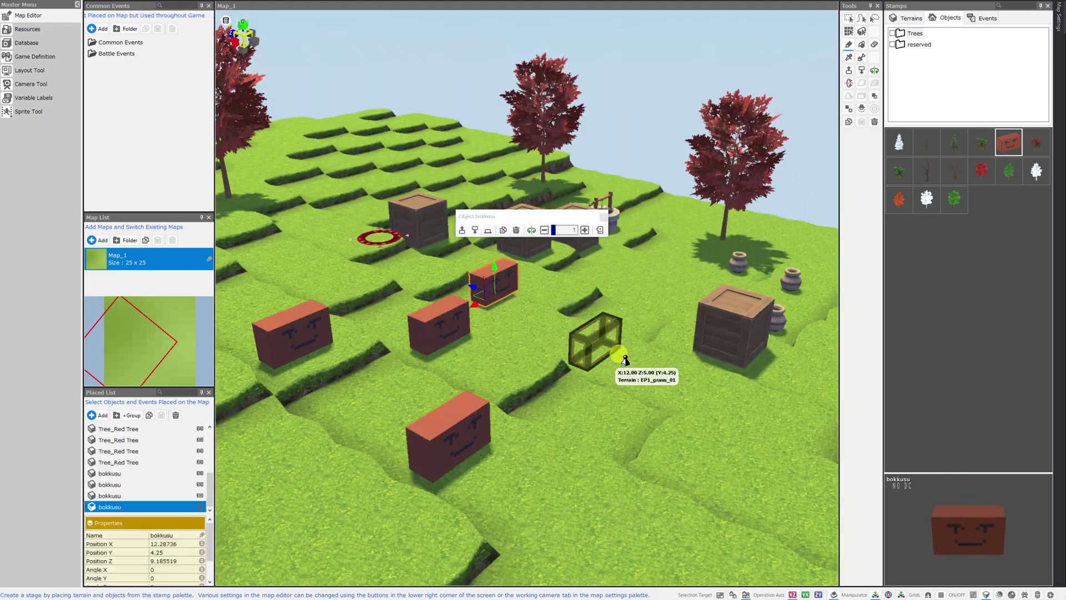
left_click(608, 345)
scroll(578, 344, "up", 3)
scroll(536, 336, "up", 10)
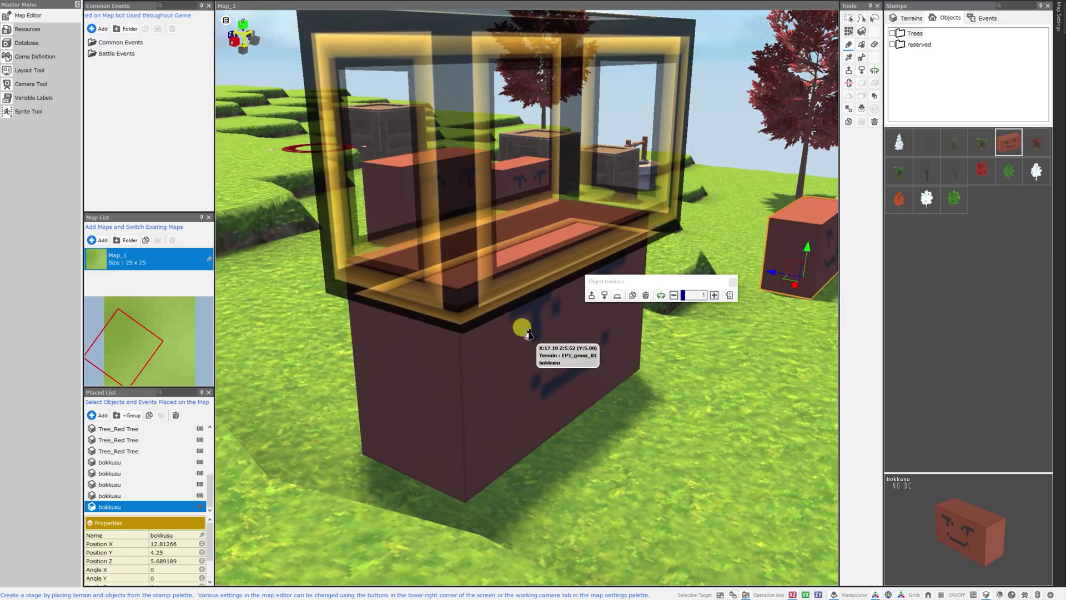
left_click(529, 334)
Step: Select tiles on the map and enlarge one bokkusu box to a scale of 11.2
scroll(529, 334, "down", 5)
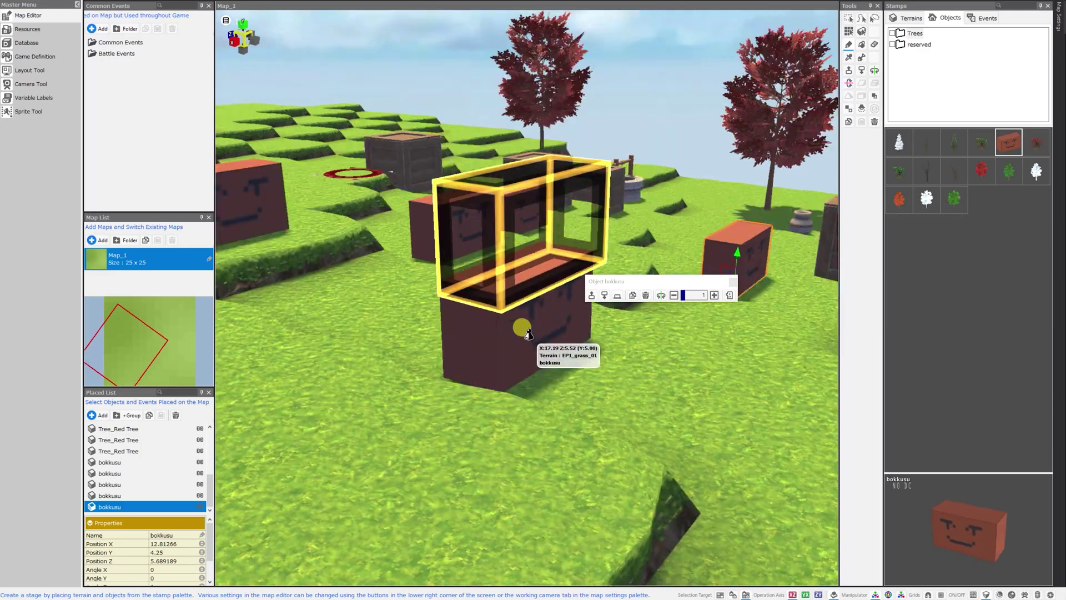
right_click_drag(529, 333, 706, 189)
scroll(757, 238, "down", 2)
scroll(766, 345, "down", 3)
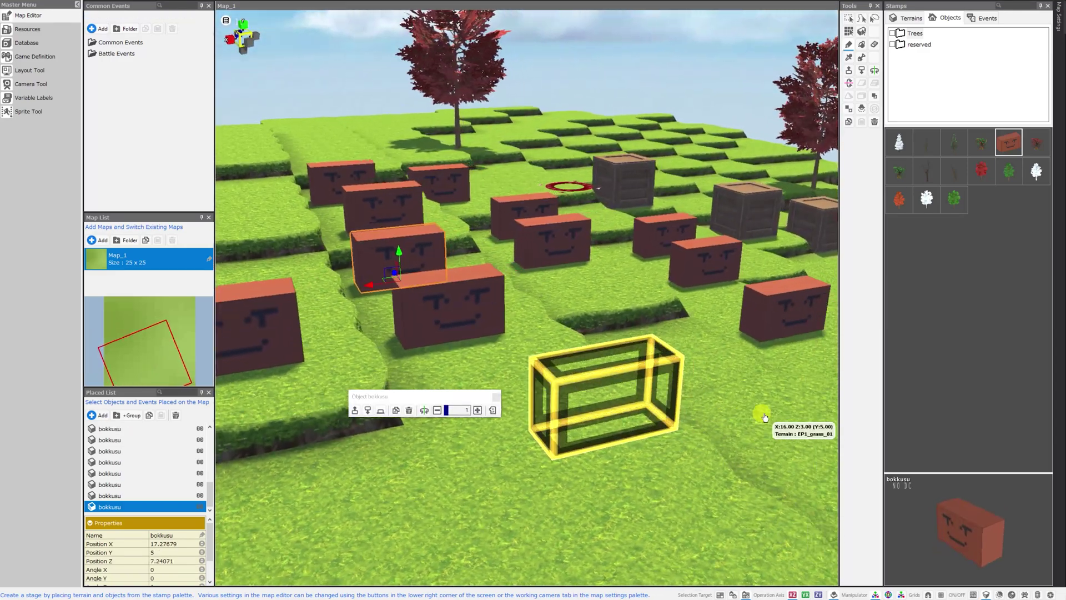
right_click(766, 366)
left_click(576, 379)
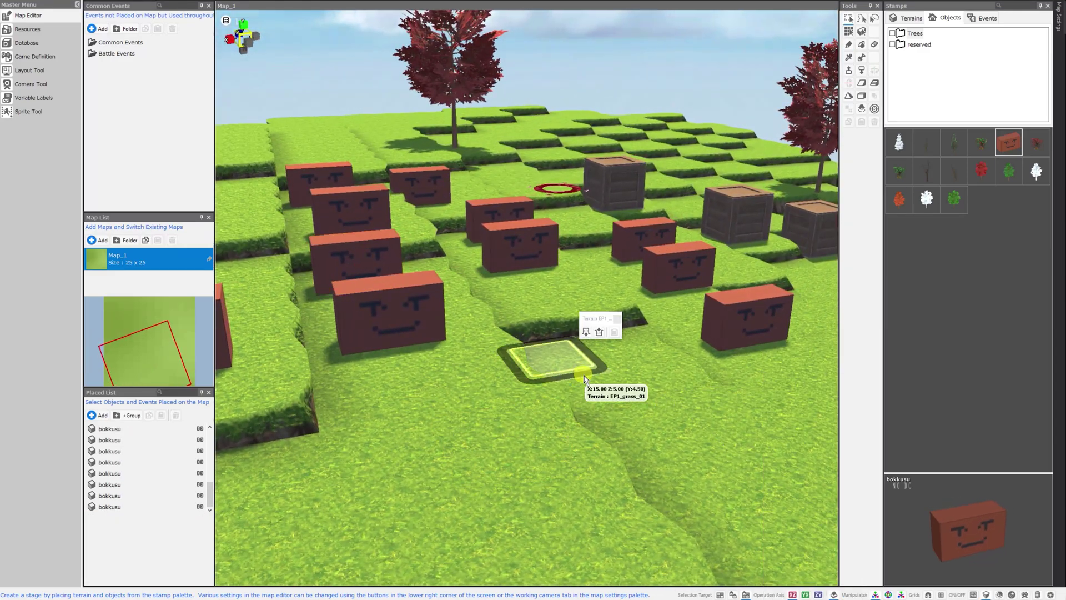
left_click(433, 444)
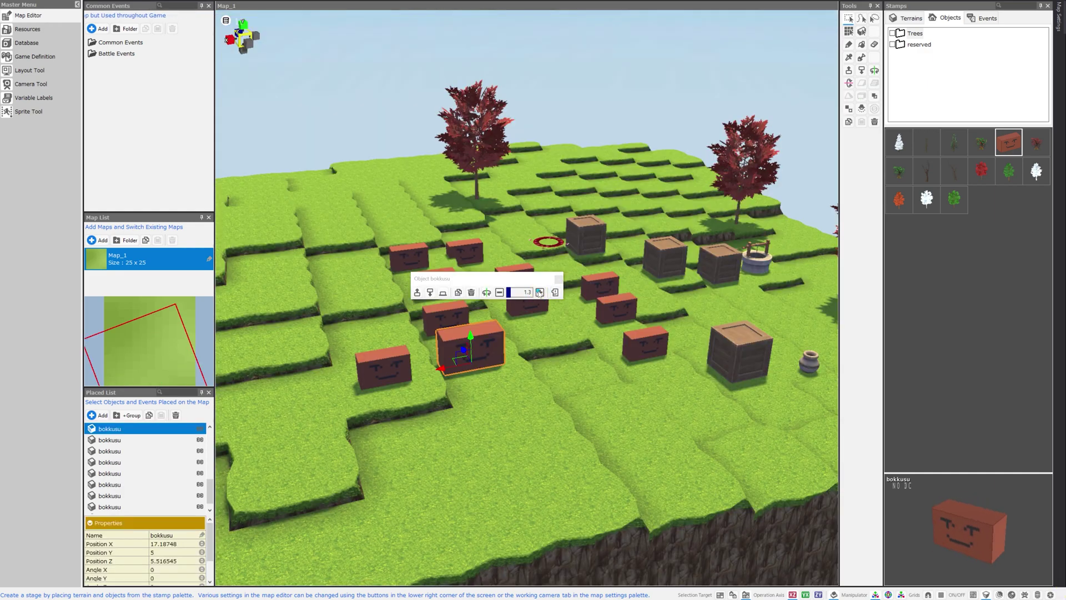
left_click(540, 292)
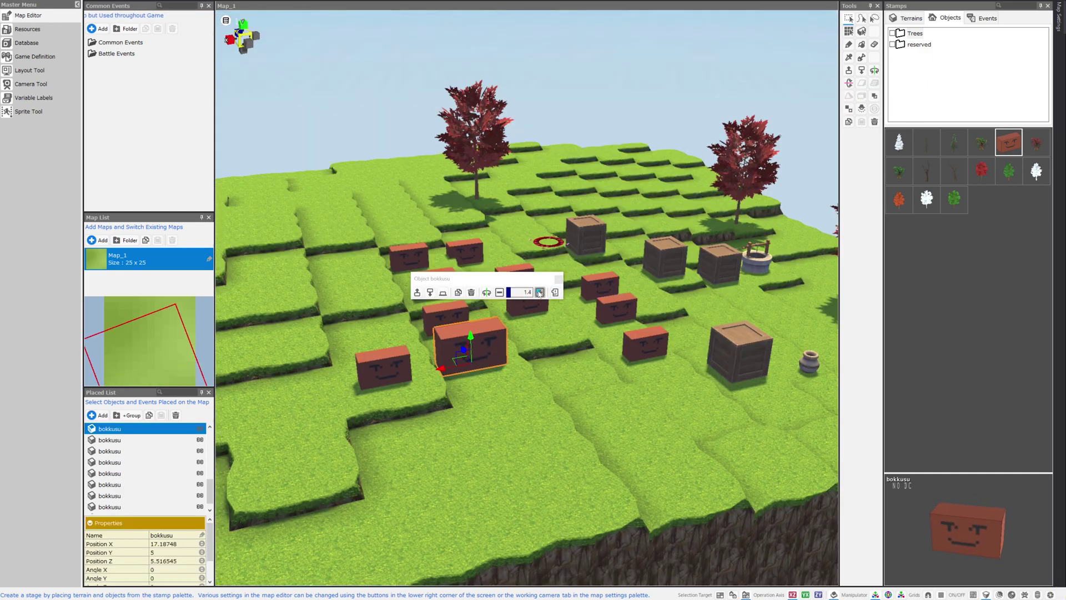